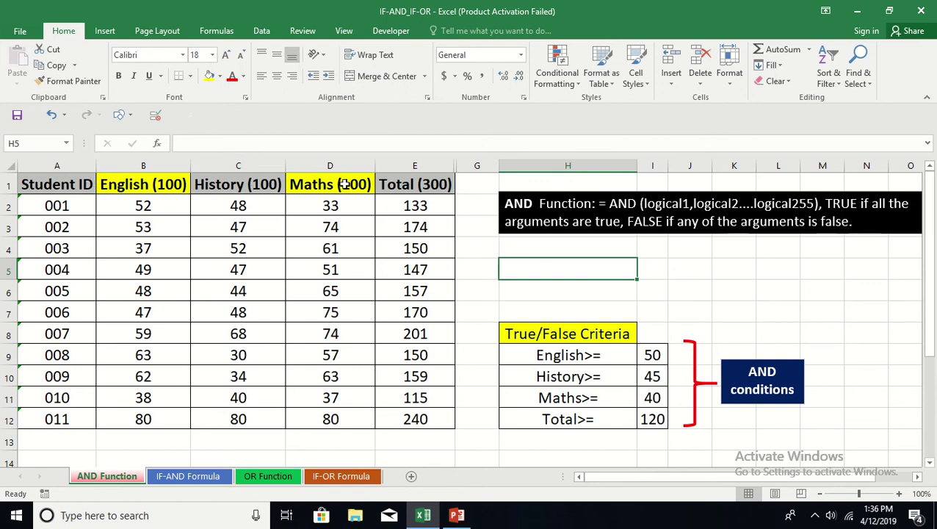
Step: Check student 001's total, unhide column F, and inspect F2's =AND(B2>=50,C2>=45,D2>=40,E2>=120) formula
left_click(424, 206)
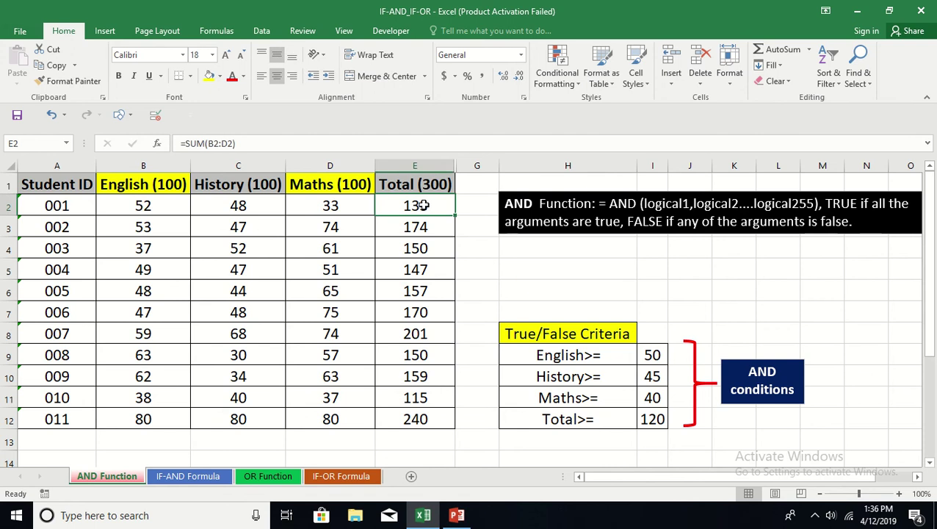
left_click(502, 270)
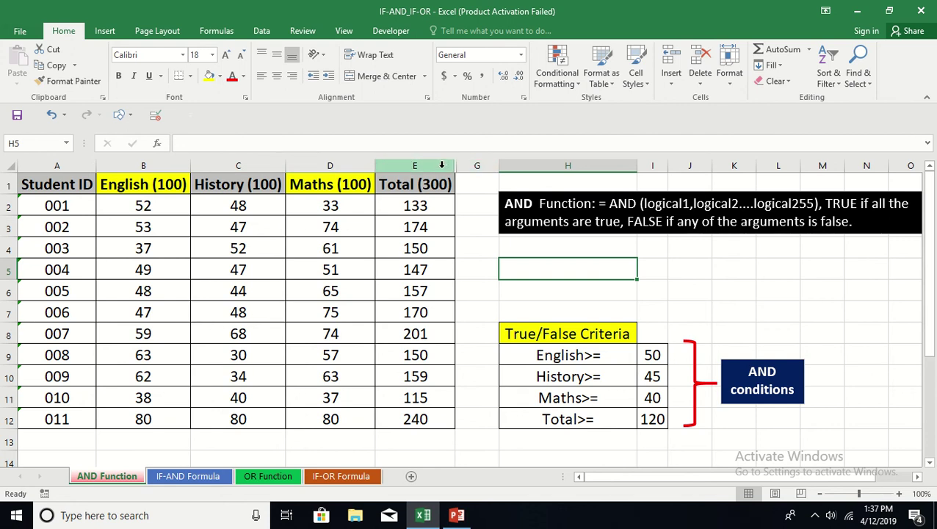
left_click_drag(441, 166, 472, 162)
right_click(472, 165)
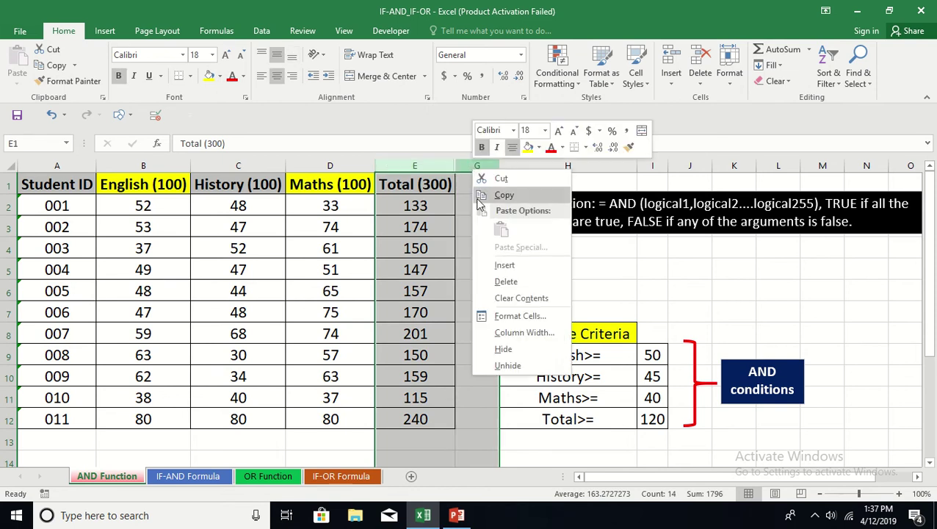
left_click(497, 364)
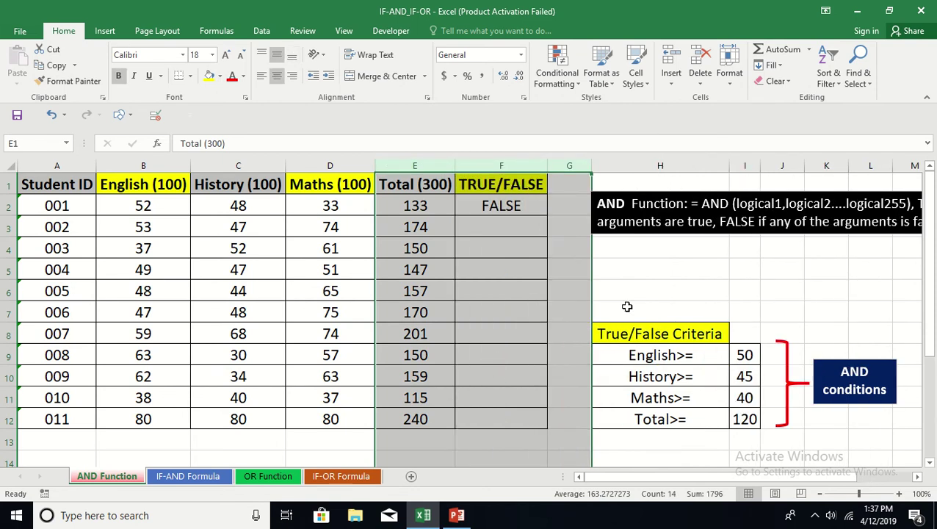
left_click(693, 282)
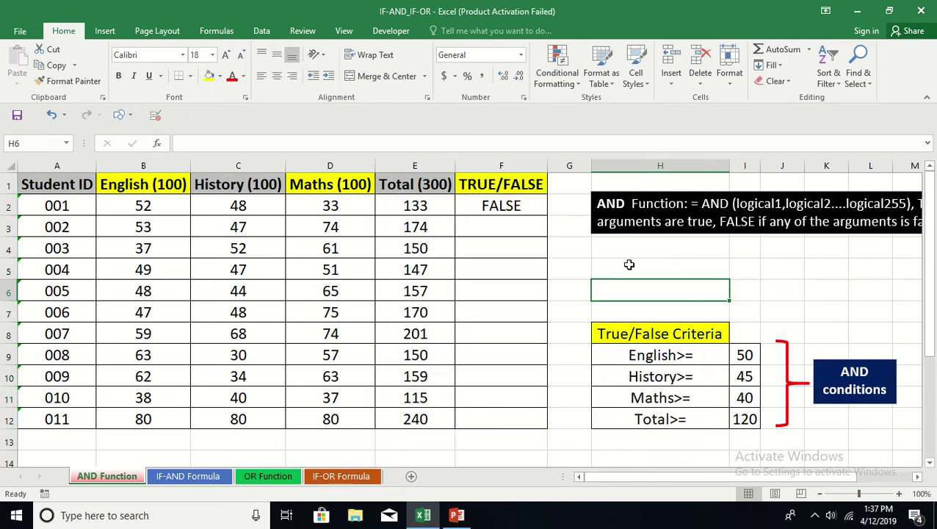
left_click(503, 208)
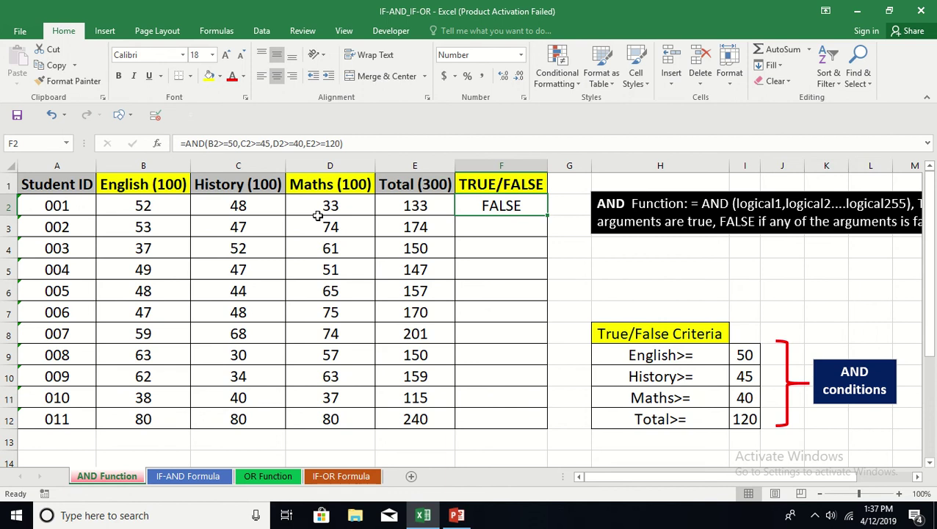
Step: Fill the AND formula down to F12 and shade student 002's row light green
double_click(547, 215)
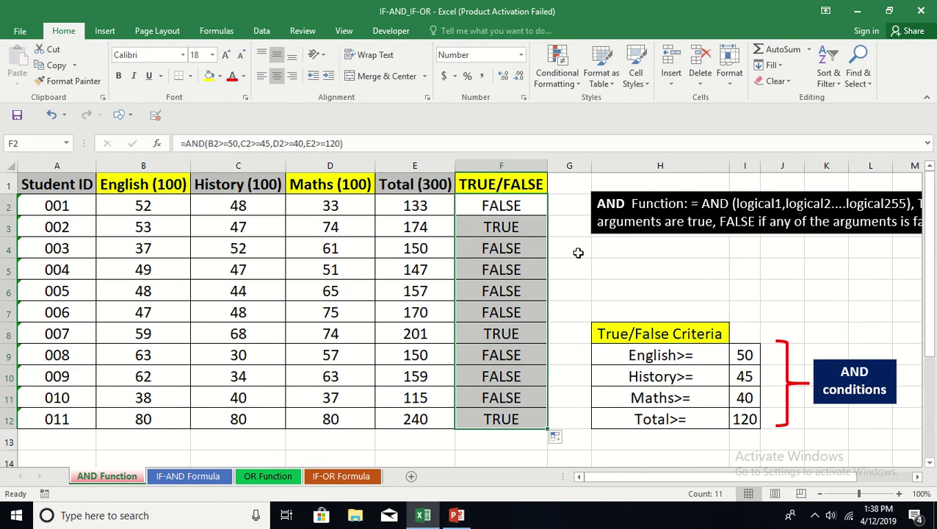
left_click(578, 253)
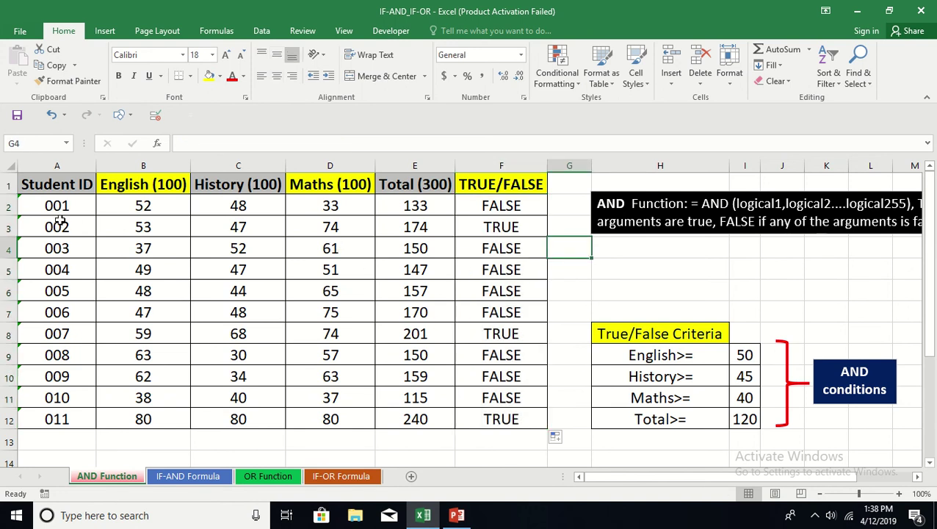
left_click_drag(58, 226, 471, 226)
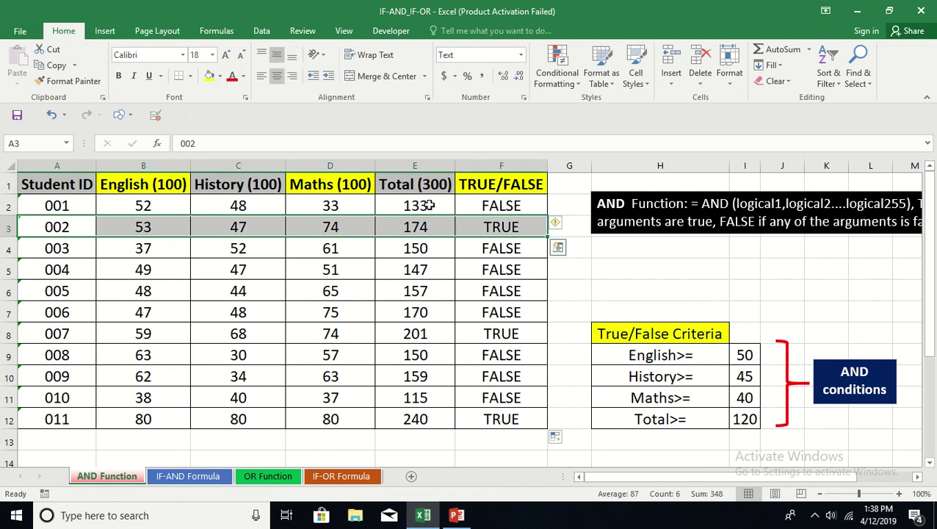
left_click(219, 77)
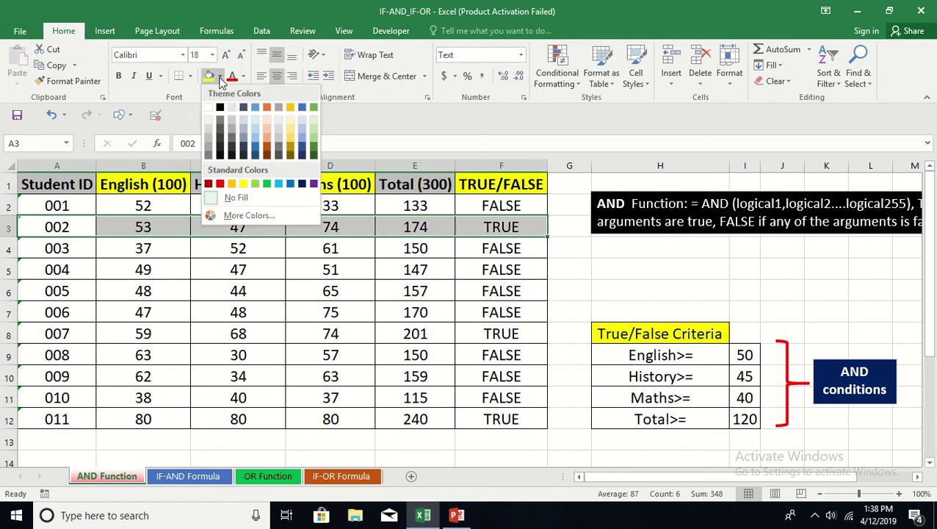
left_click(258, 184)
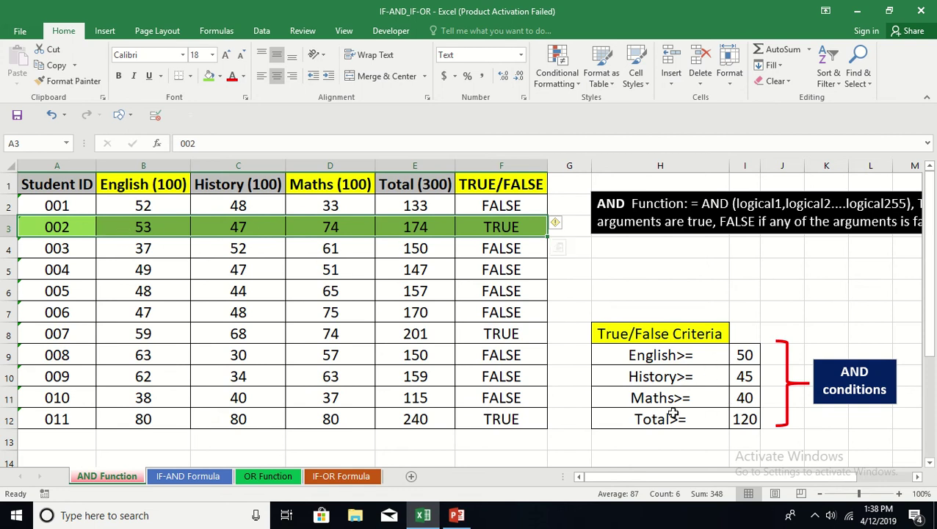
Step: Shade the rows for students 007 and 011 light green too
left_click_drag(79, 332, 530, 330)
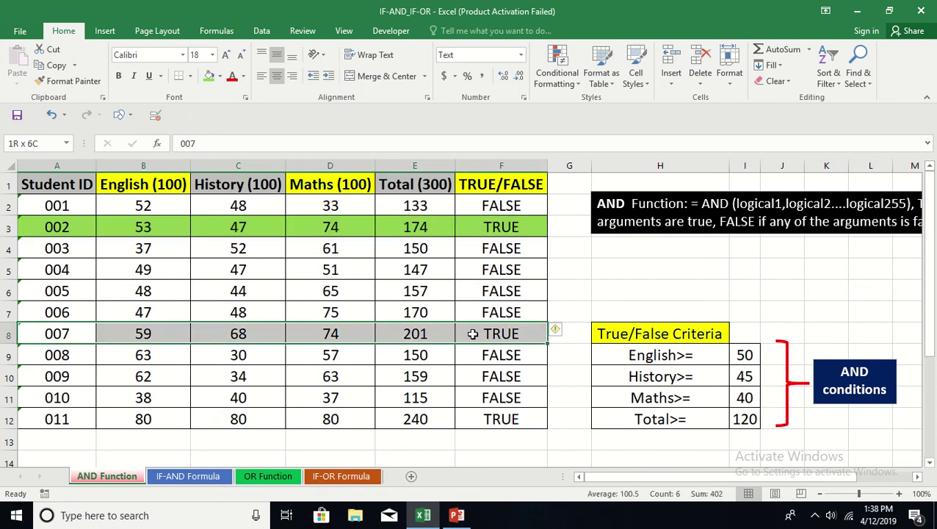
left_click(210, 76)
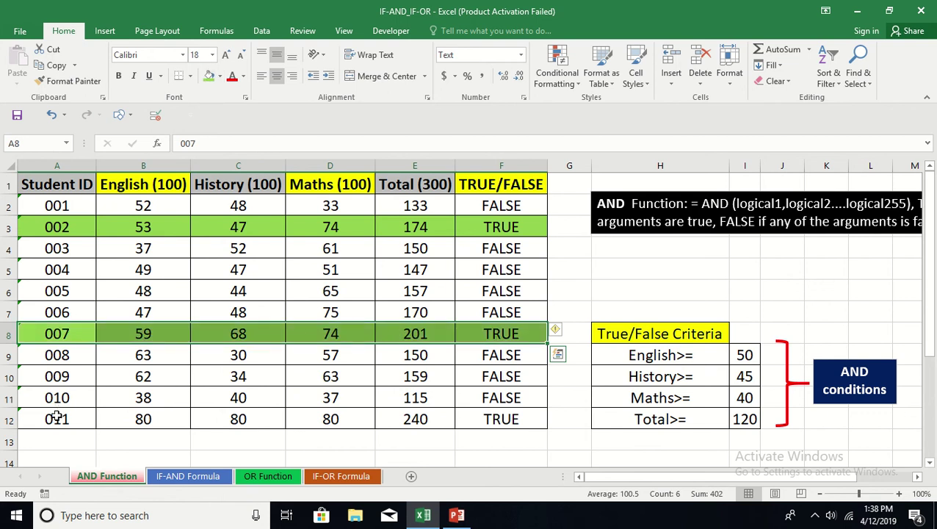
left_click_drag(56, 414, 492, 406)
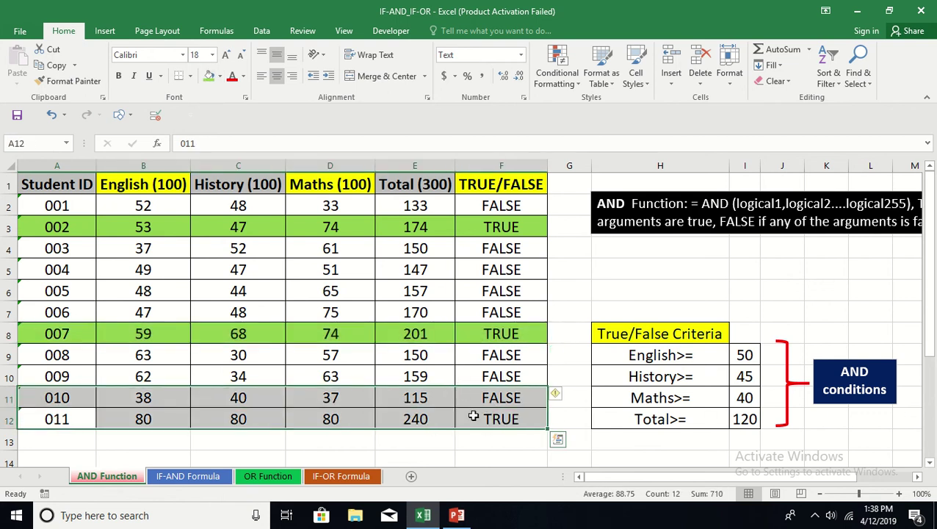
left_click(486, 416)
left_click_drag(50, 416, 514, 416)
left_click(209, 79)
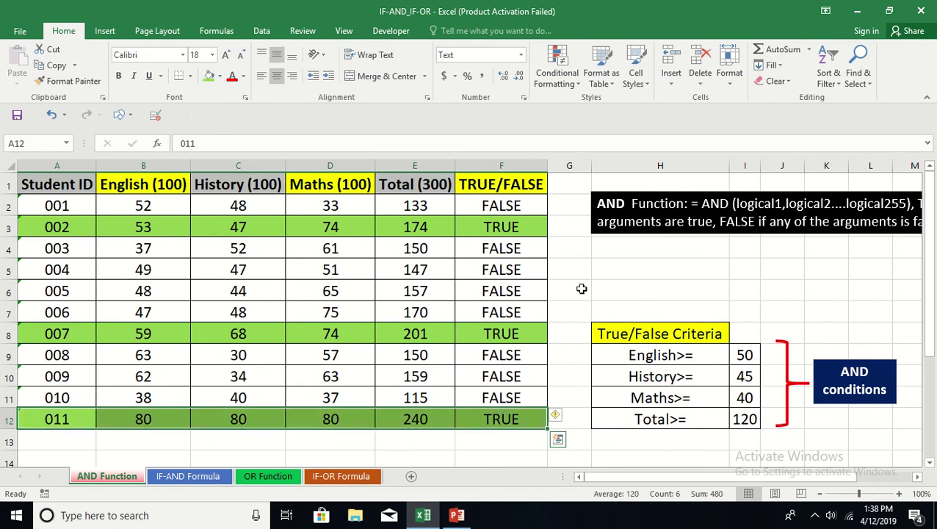
left_click(579, 288)
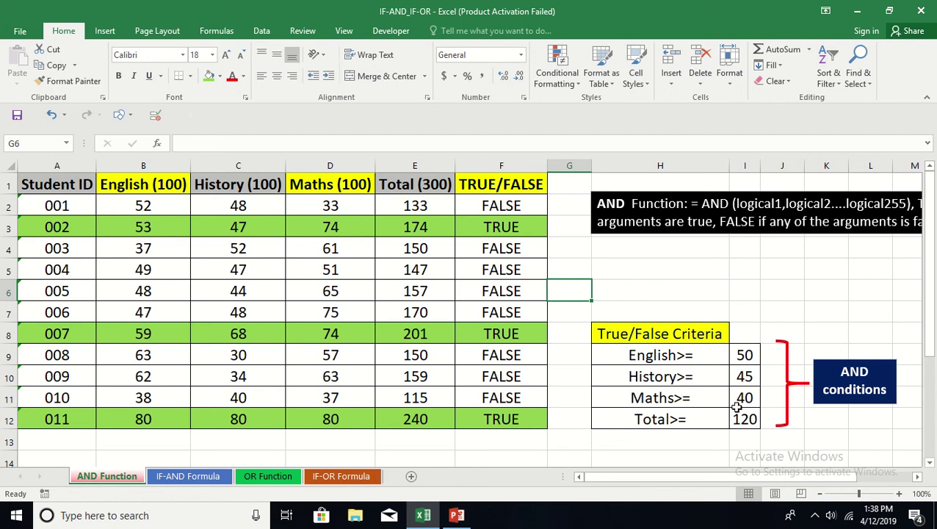
left_click(630, 269)
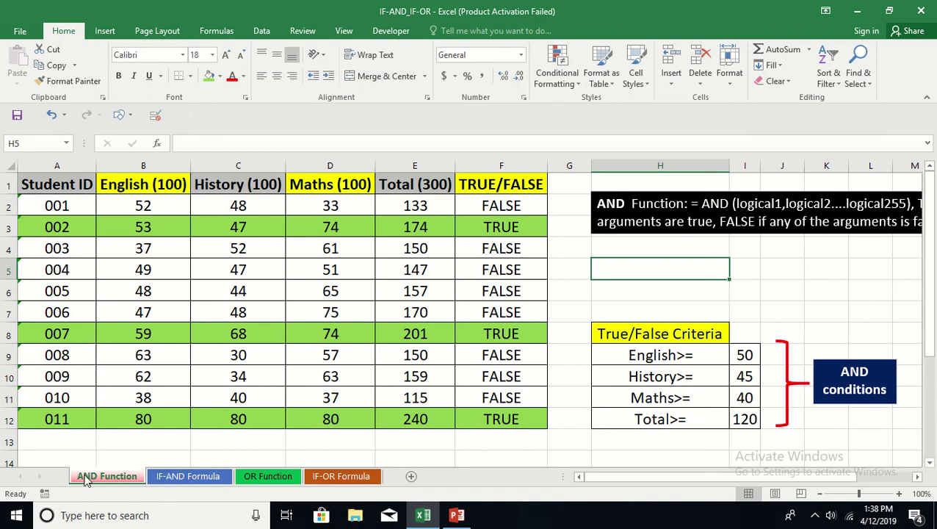
Step: Switch to the IF-AND Formula sheet and scroll back to column A
left_click(201, 481)
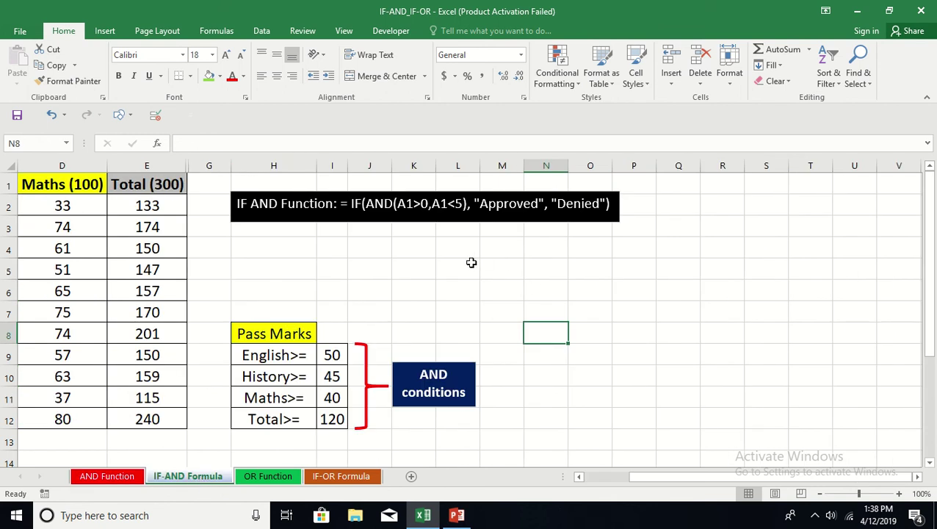
left_click_drag(639, 476, 602, 481)
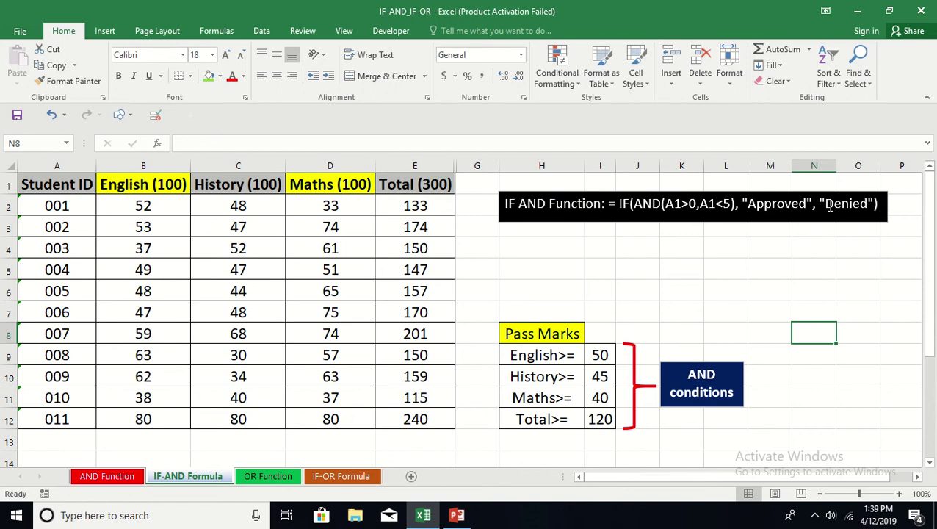
Step: Unhide the hidden PASS/FAIL column between columns E and G
left_click(630, 291)
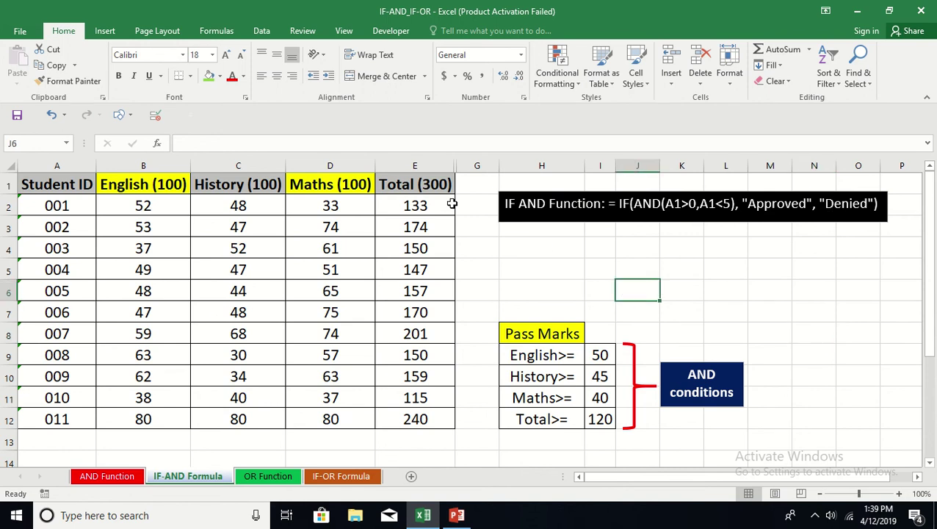
left_click_drag(433, 164, 479, 165)
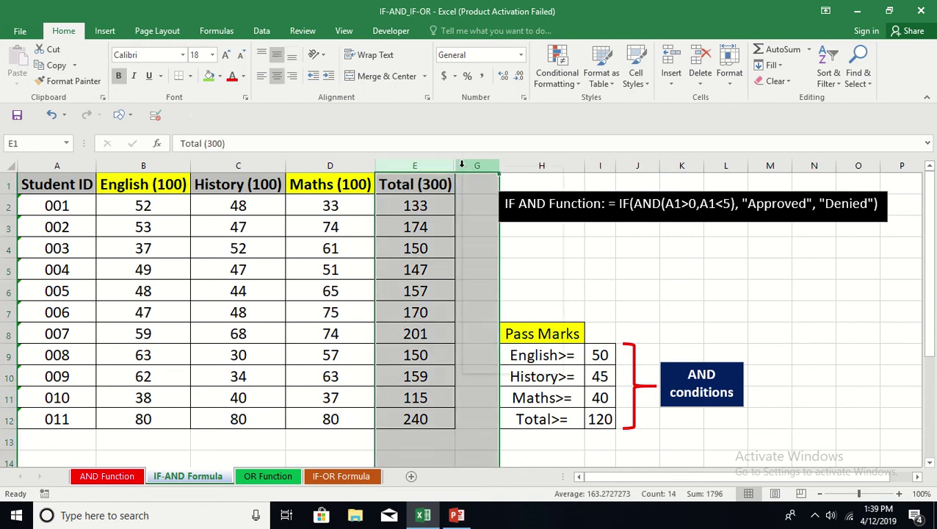
right_click(479, 166)
left_click(499, 363)
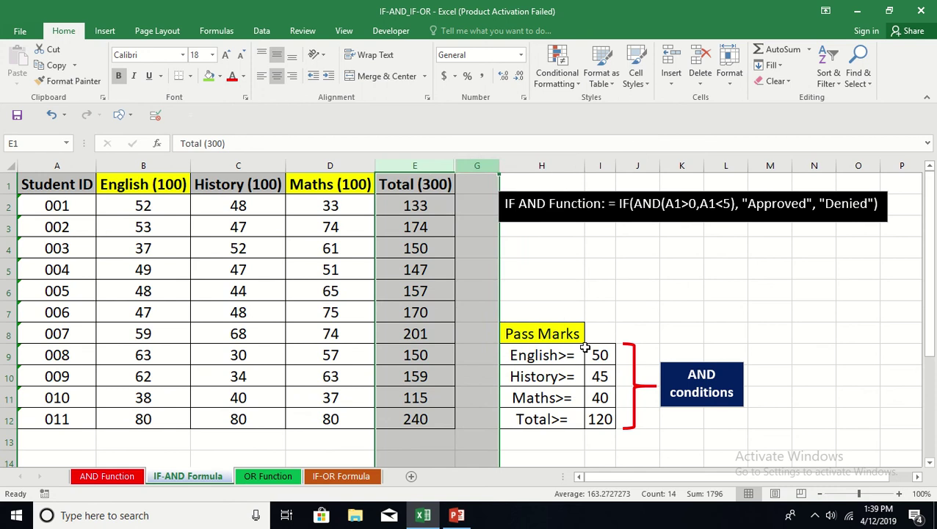
left_click(725, 286)
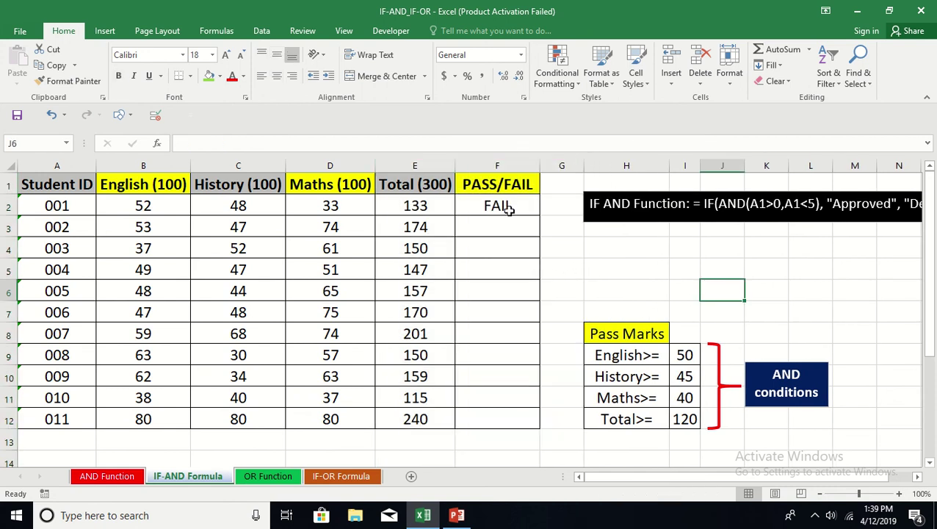
Step: Inspect F2's IF(AND(...),"PASS","FAIL") formula and fill it down to row 12
left_click(118, 477)
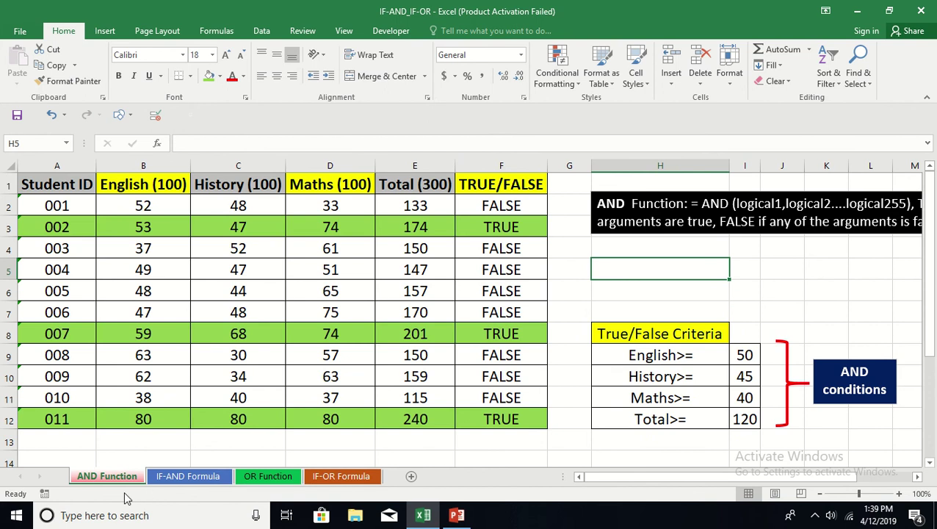
left_click(185, 479)
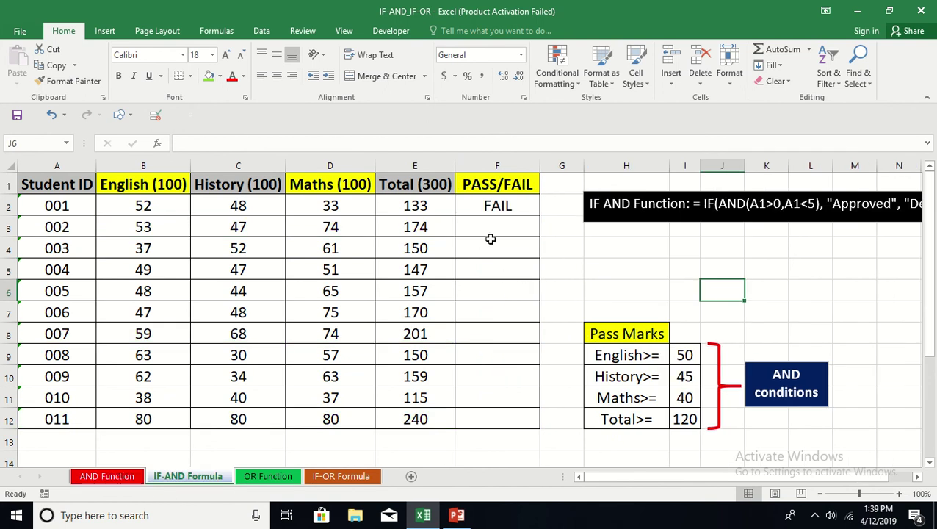
left_click(516, 205)
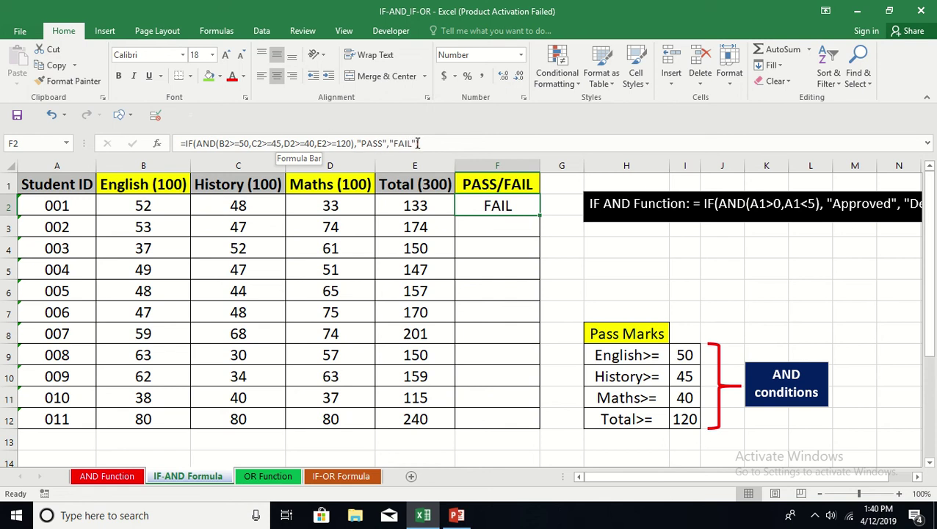
double_click(540, 214)
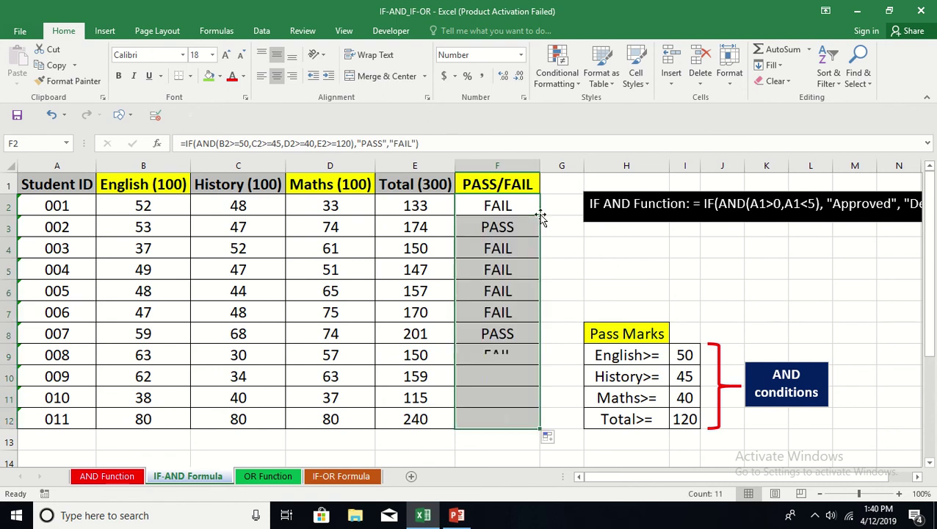
Step: Shade the PASS rows for students 002 and 007 green
left_click(576, 262)
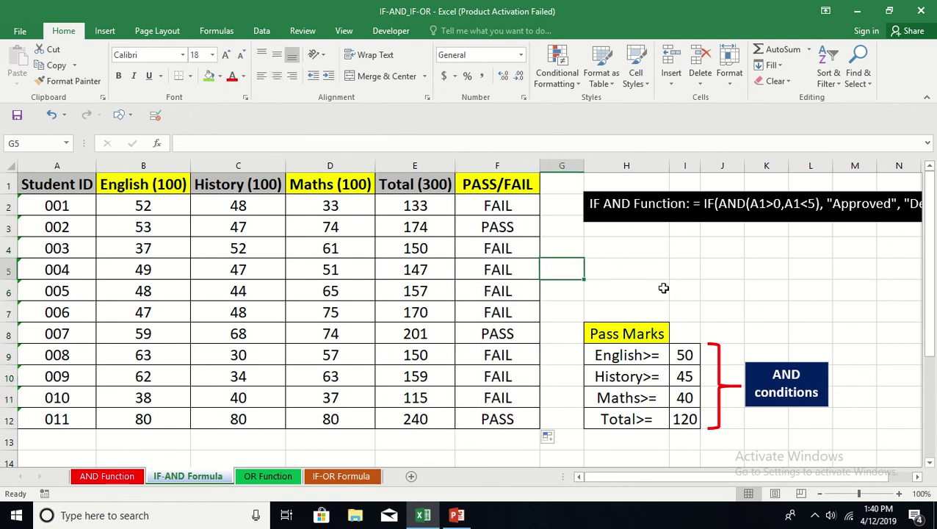
left_click(642, 265)
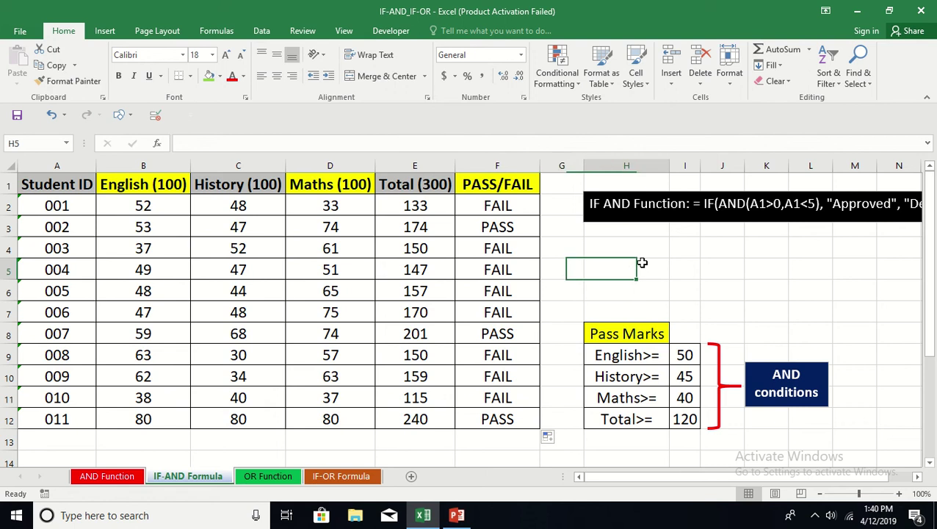
left_click_drag(49, 229, 471, 232)
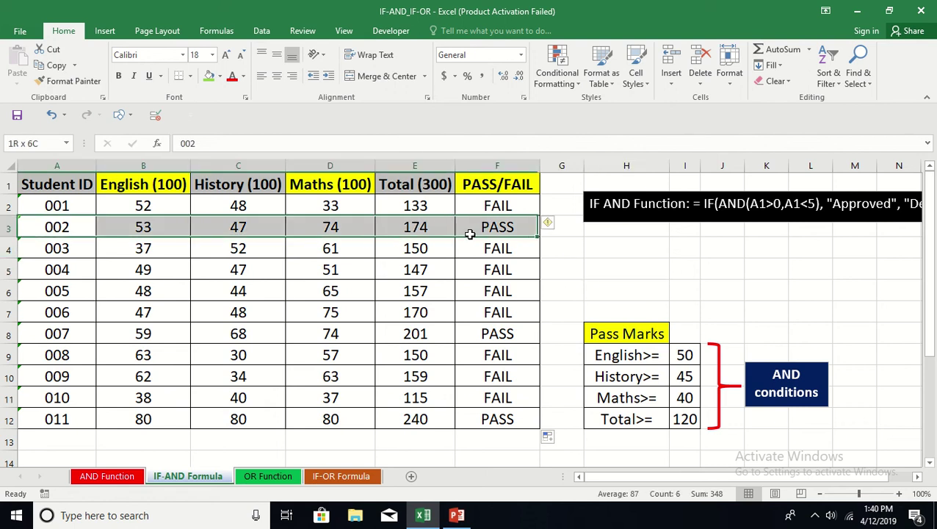
left_click(209, 77)
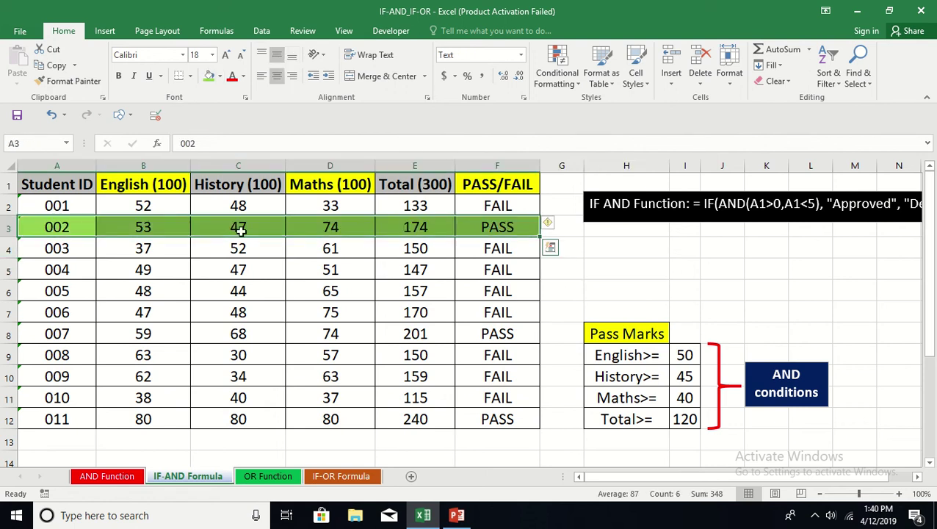
left_click(38, 335)
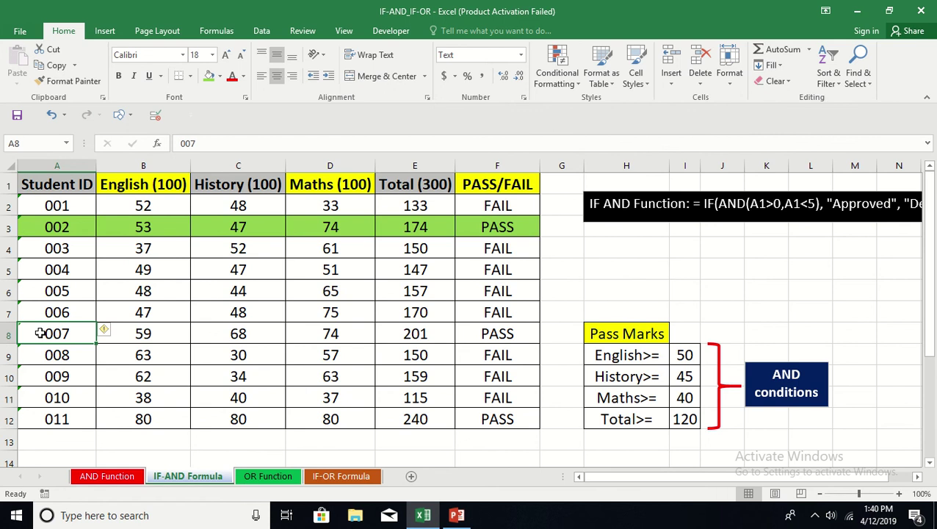
key("ctrl+shift+Right")
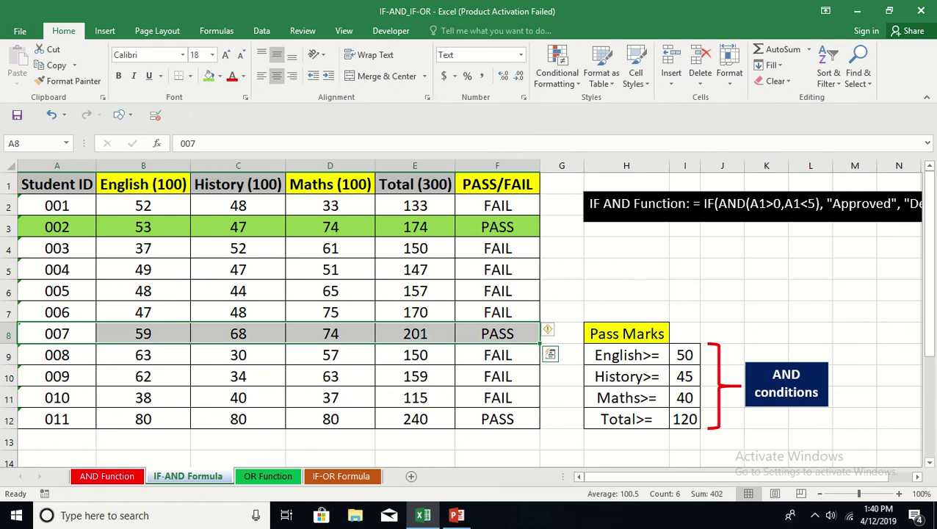
left_click(209, 76)
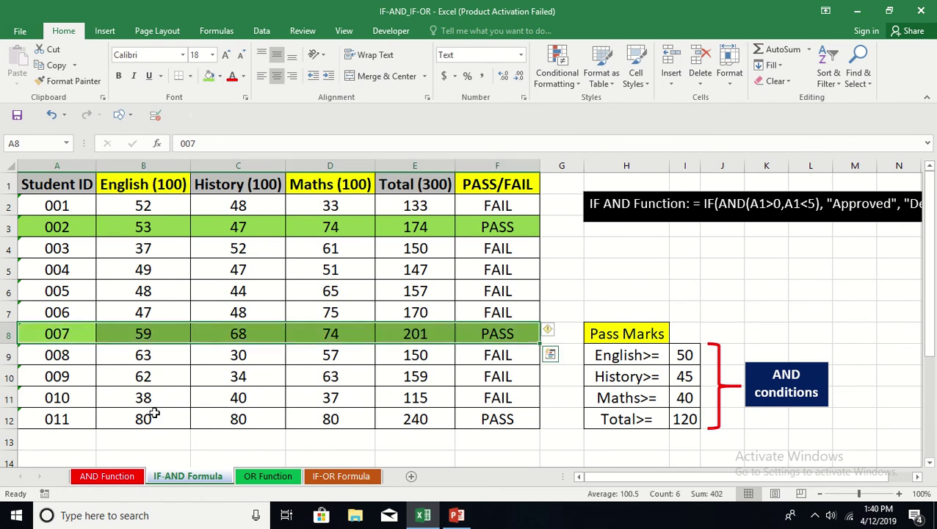
Step: Shade student 011's row green and go to the OR Function sheet
left_click(77, 397)
left_click(73, 415)
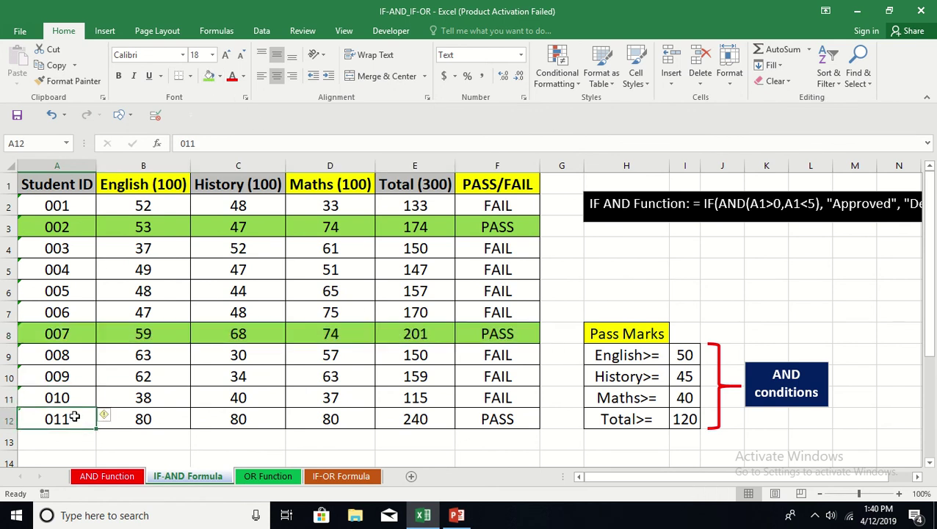
key("ctrl+shift+Right")
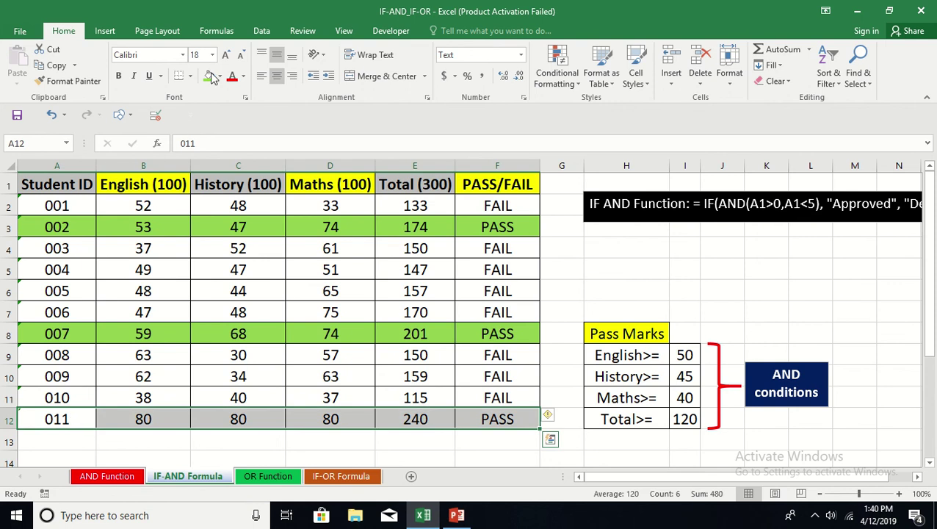
left_click(209, 77)
left_click(601, 274)
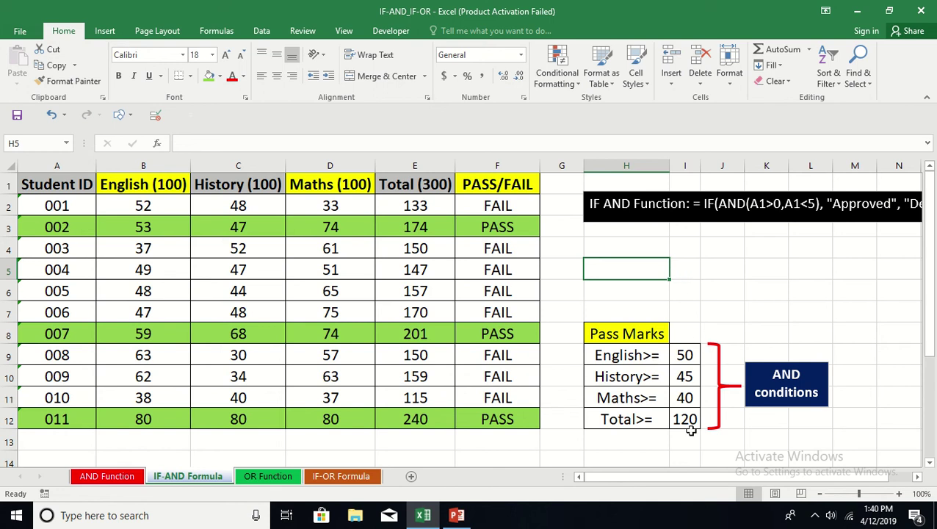
left_click(724, 262)
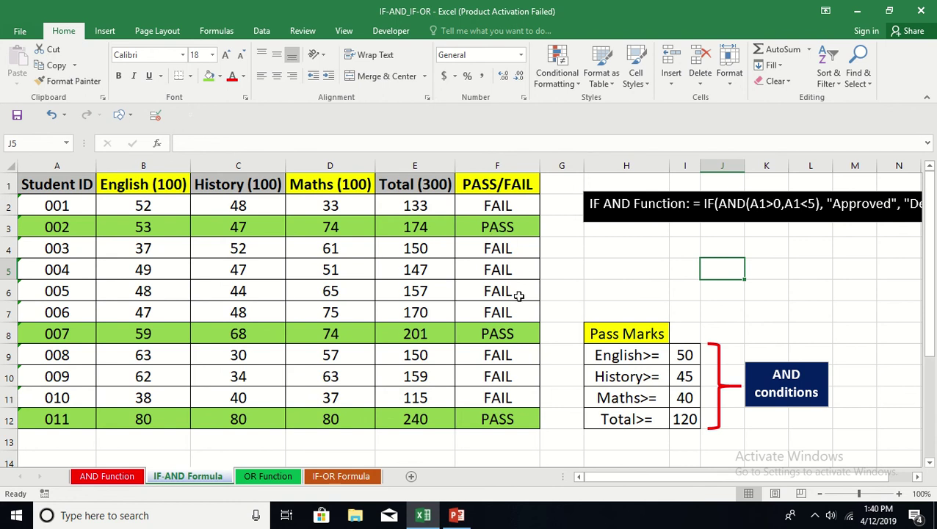
left_click(592, 262)
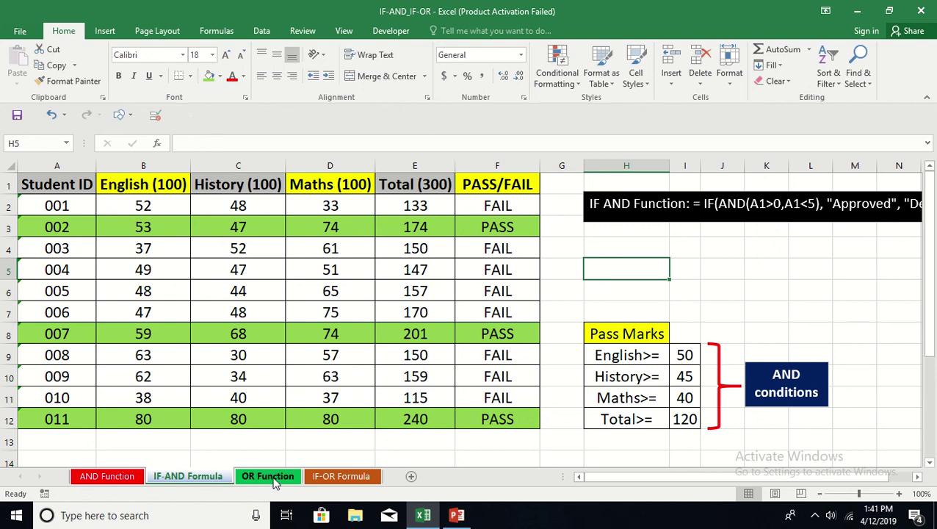
left_click(274, 482)
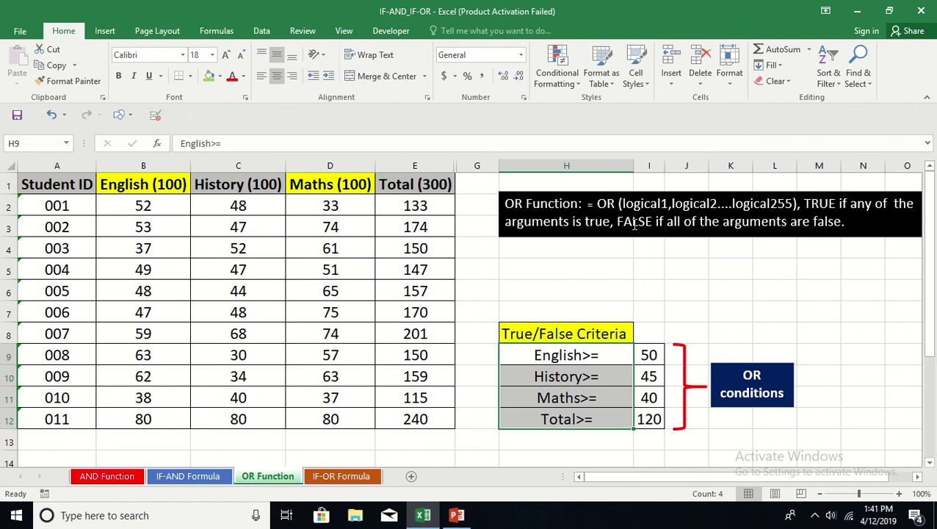
left_click(112, 476)
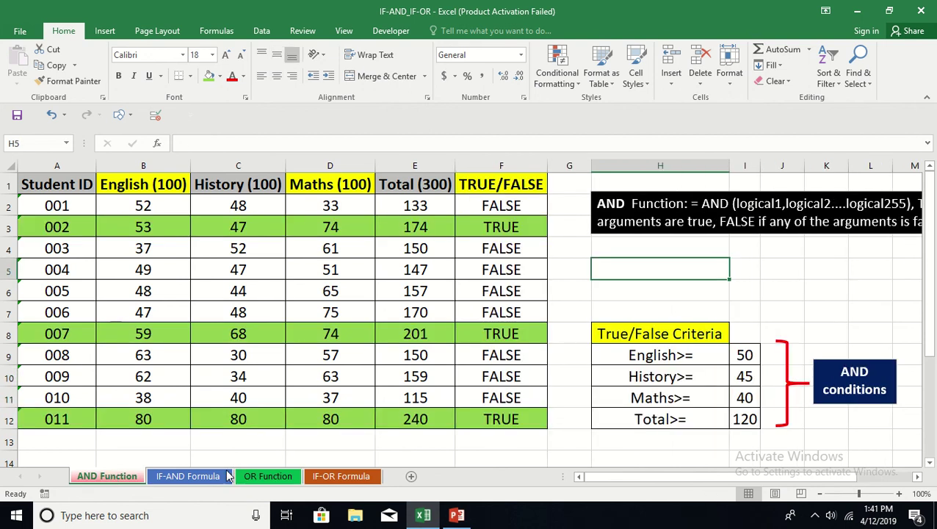
left_click(916, 476)
left_click(916, 475)
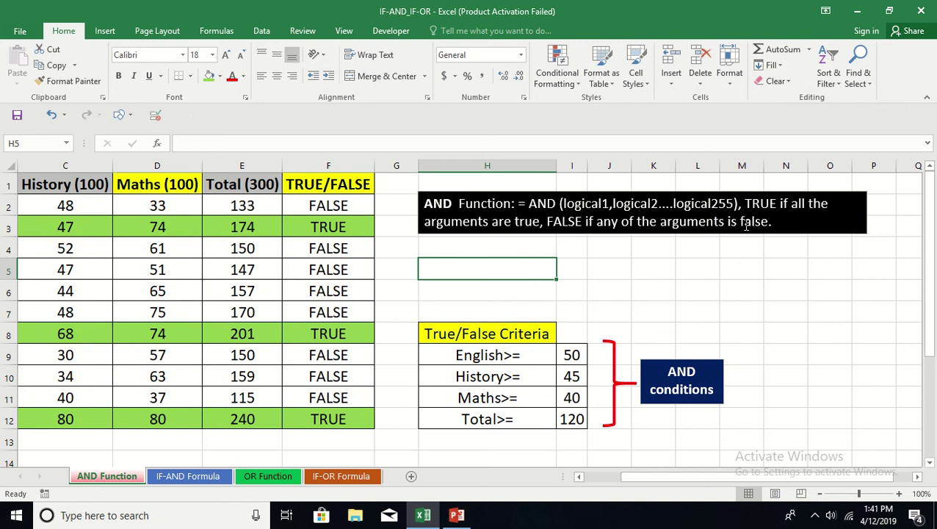
left_click(283, 476)
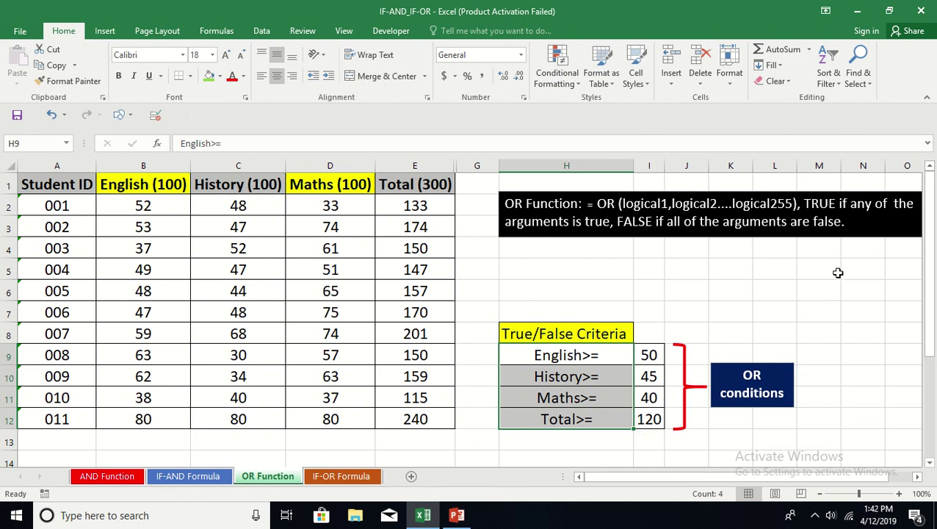
left_click(774, 291)
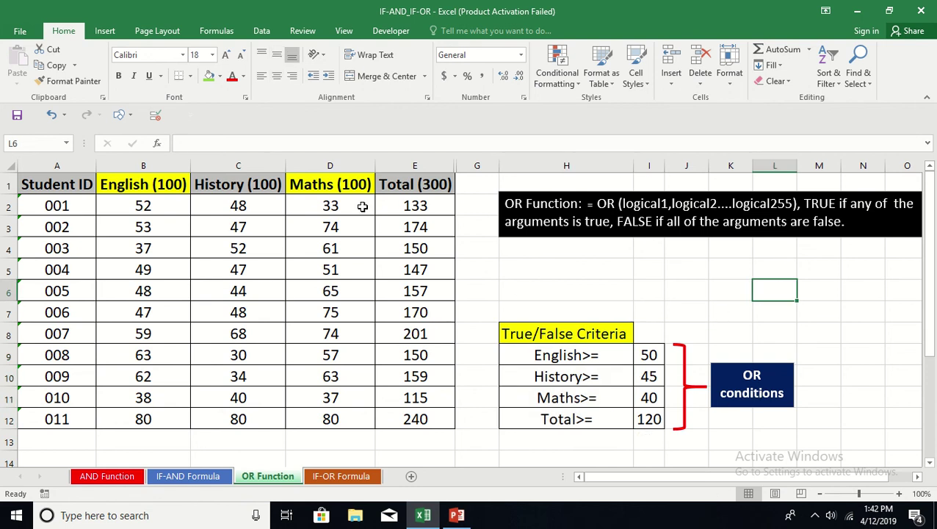
Step: Unhide the TRUE/FALSE column and inspect the =OR(B2>=50,C2>=45,D2>=40,E2>=120) formula in F2
left_click_drag(441, 166, 476, 166)
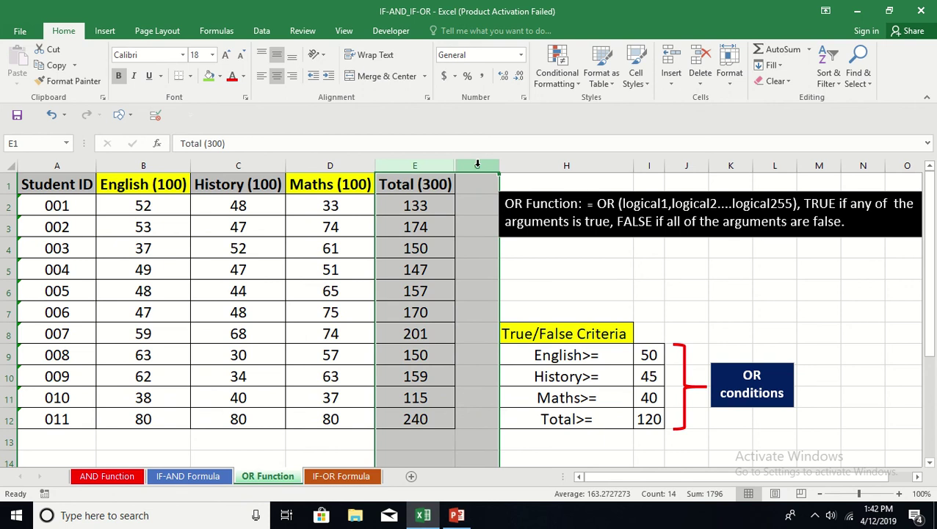
right_click(477, 167)
left_click(510, 363)
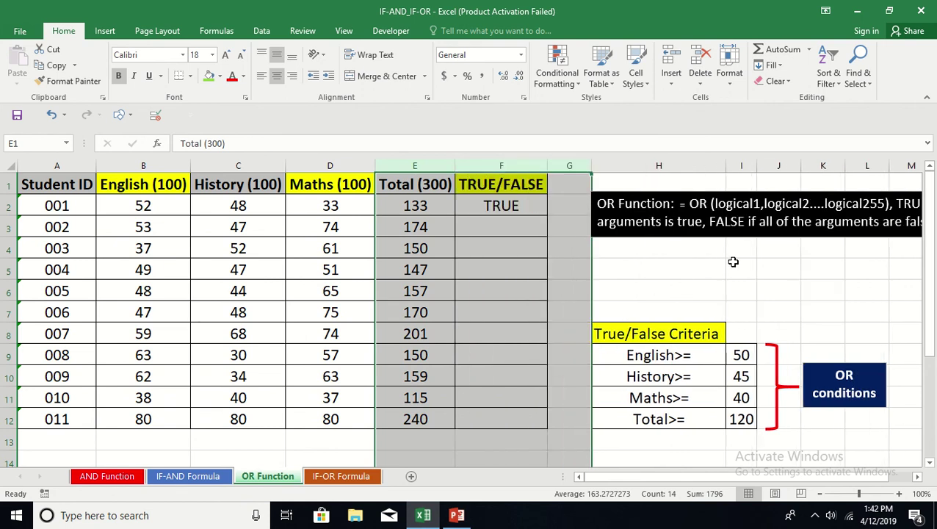
left_click(734, 265)
left_click(501, 205)
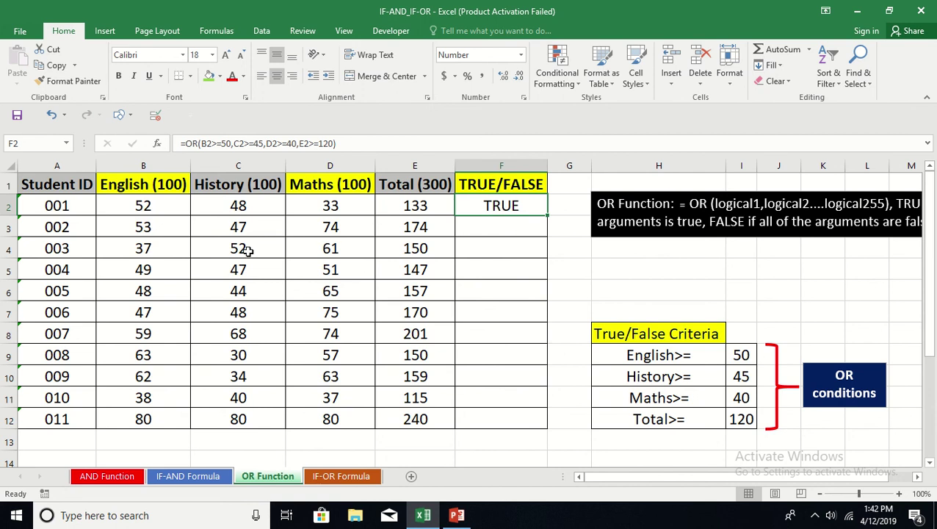
Step: Check student 001's Maths score, then fill the OR formula down to F12
left_click(334, 206)
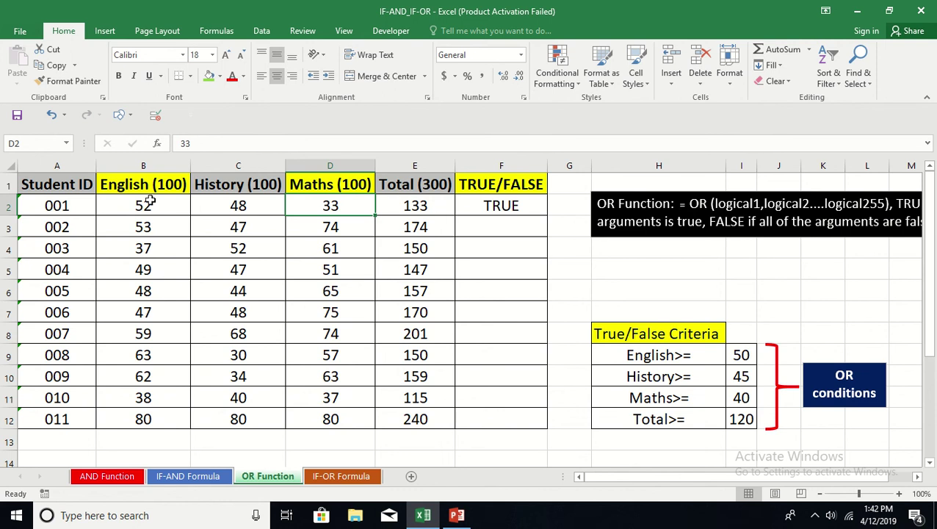
left_click(514, 206)
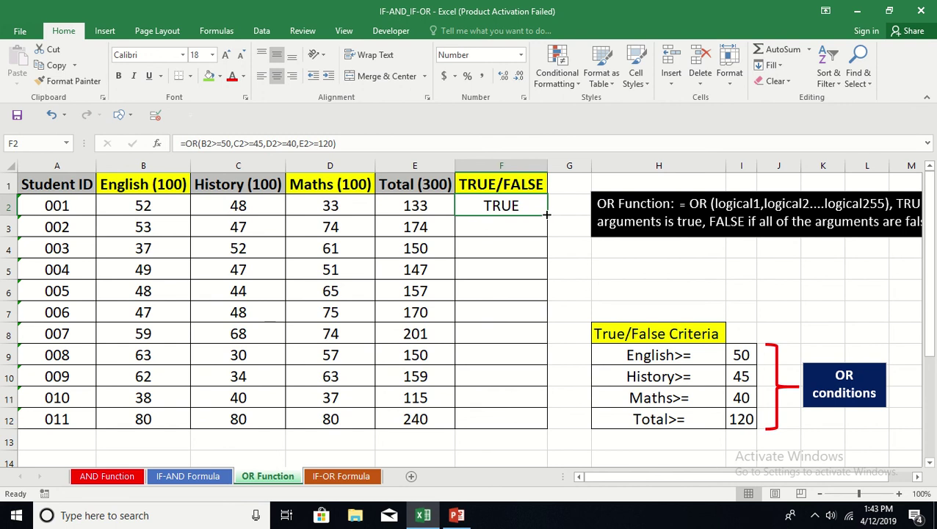
double_click(546, 215)
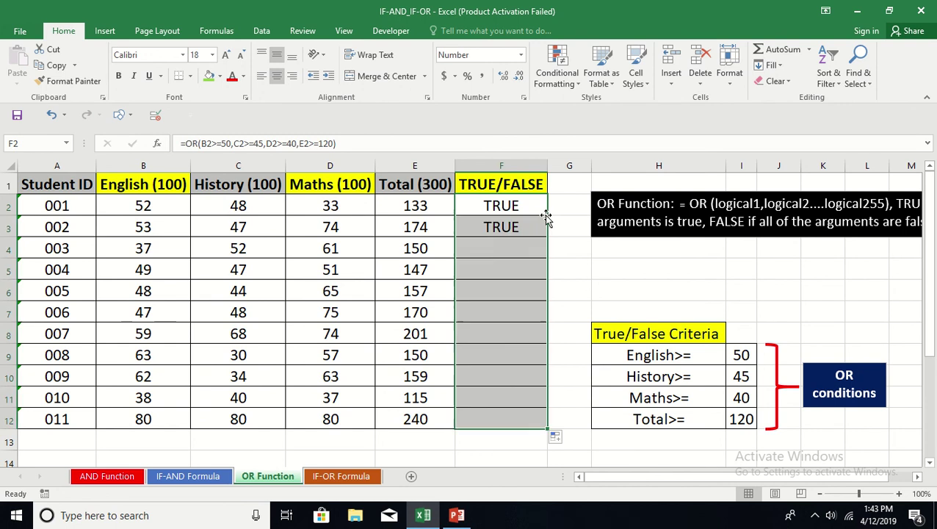
left_click(580, 262)
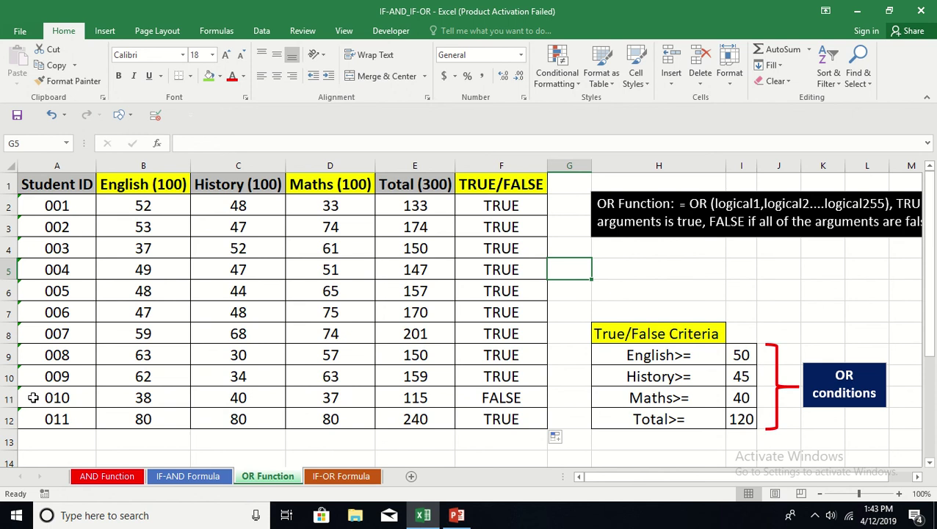
Step: Shade student 010's row green, then move to the IF-OR Formula sheet
left_click(35, 395)
key("ctrl+shift+Right")
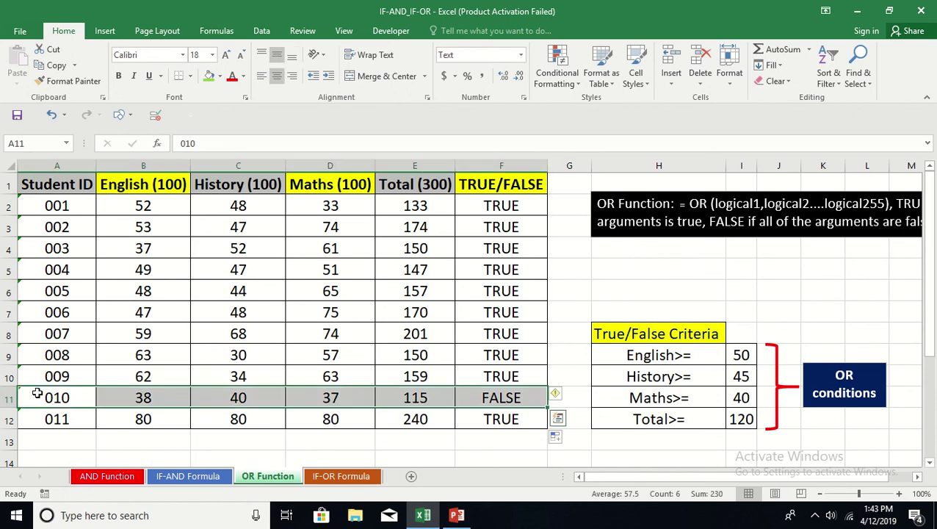
left_click(211, 78)
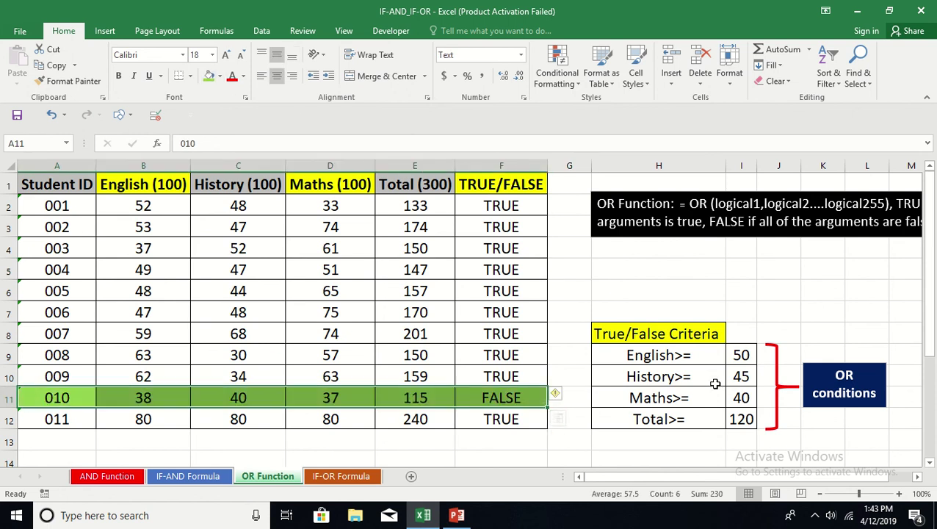
left_click(587, 273)
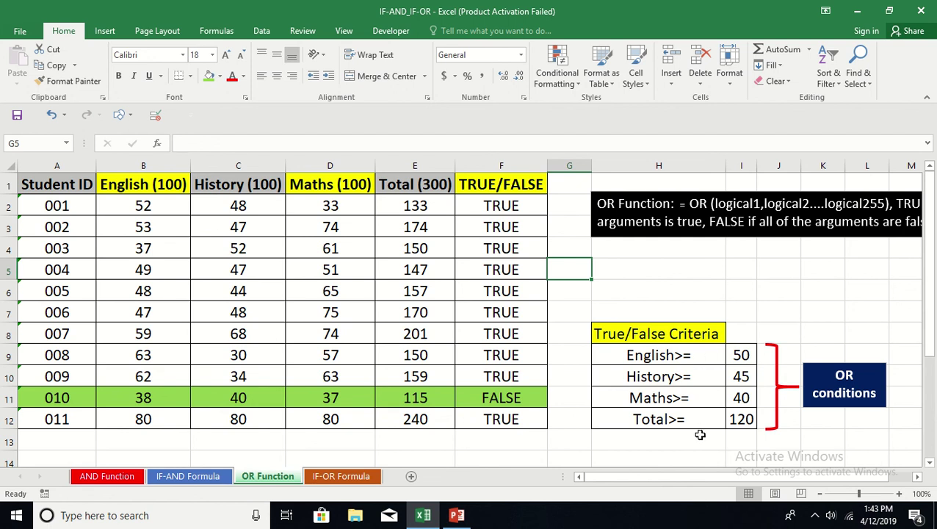
left_click(798, 259)
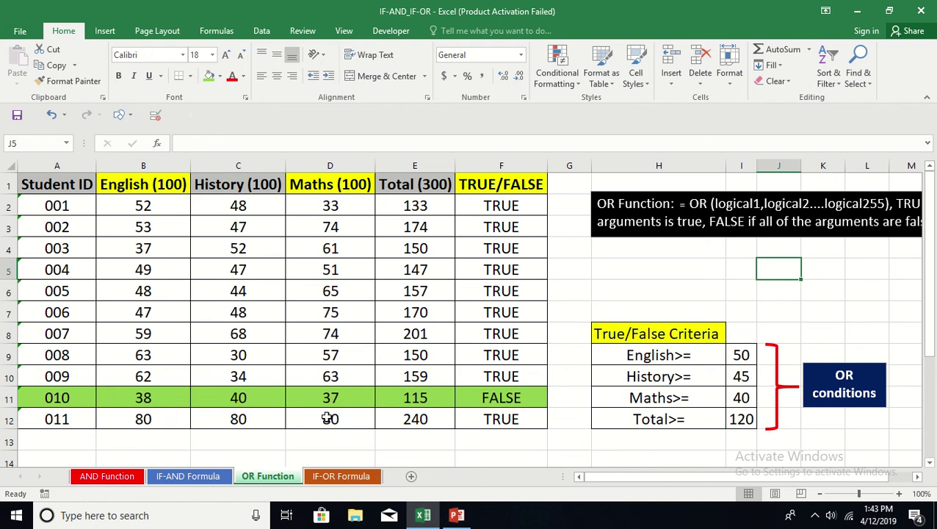
left_click(340, 481)
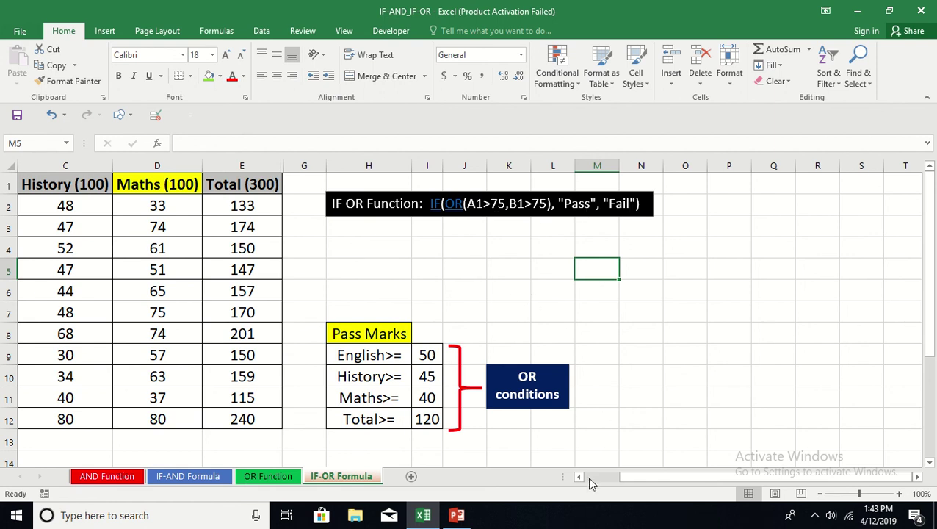
Step: Unhide the PASS/FAIL column between E and G on the IF-OR Formula sheet
scroll(591, 482, "left", 3)
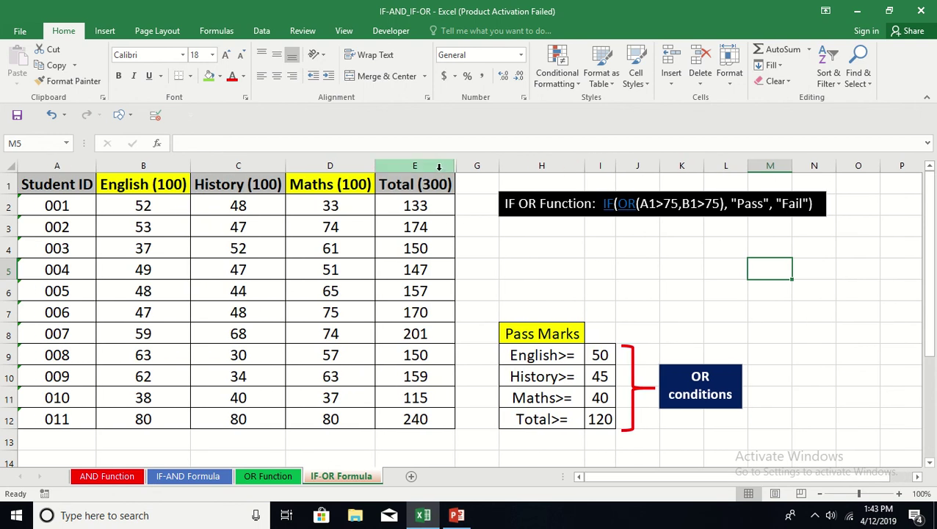
left_click_drag(438, 167, 479, 167)
right_click(477, 169)
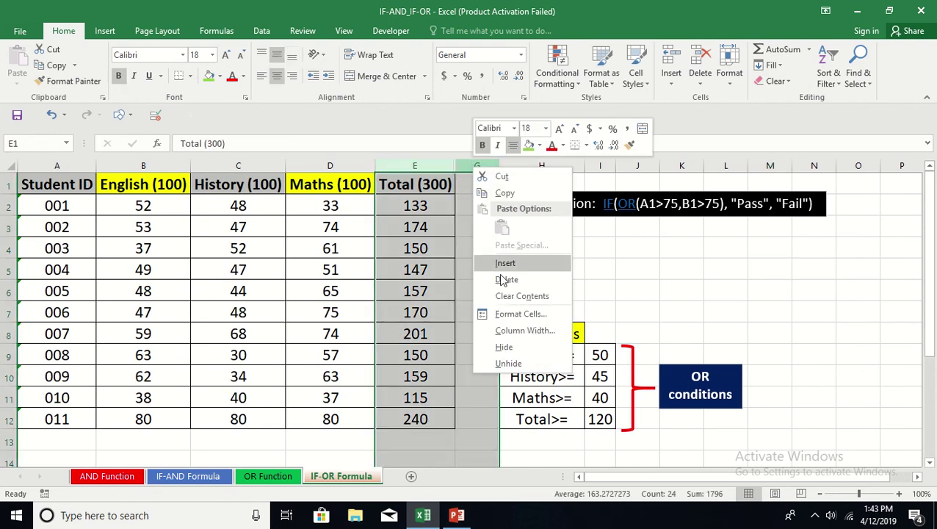
left_click(507, 363)
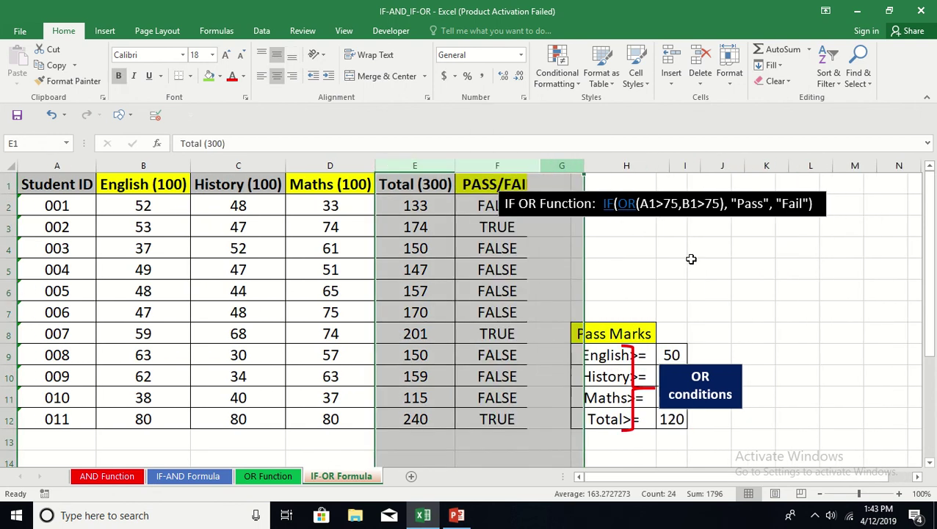
left_click(690, 259)
Step: Delete the old TRUE/FALSE results in F2:F12, leaving F2 selected
left_click(520, 207)
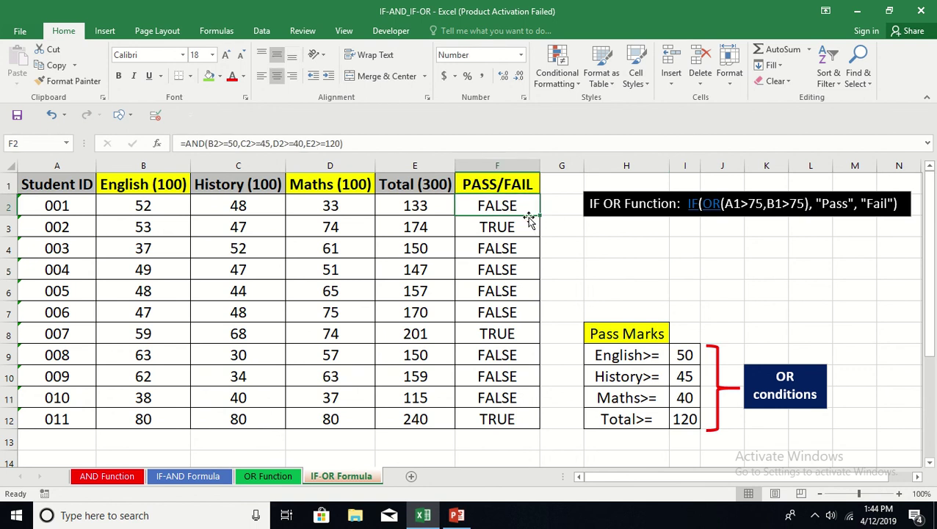
left_click_drag(518, 227, 509, 377)
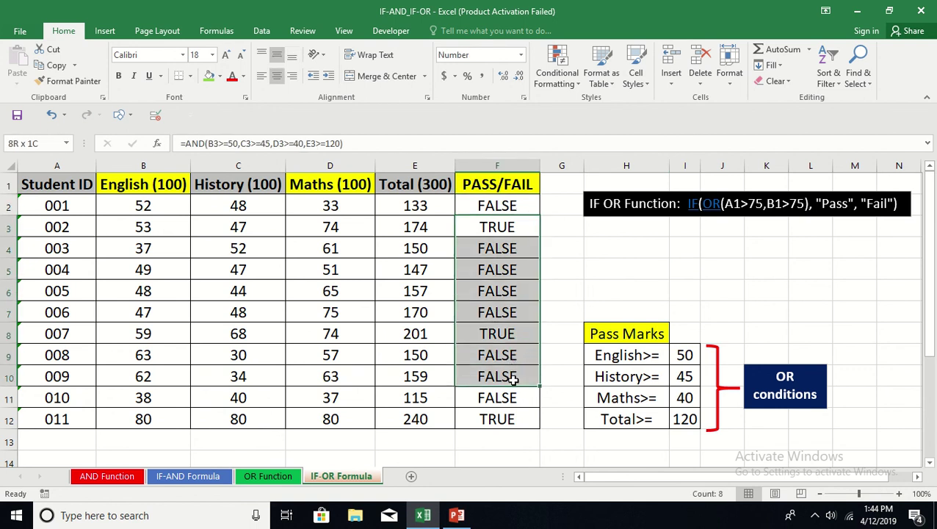
left_click(512, 205)
left_click_drag(513, 205, 497, 420)
key("Delete")
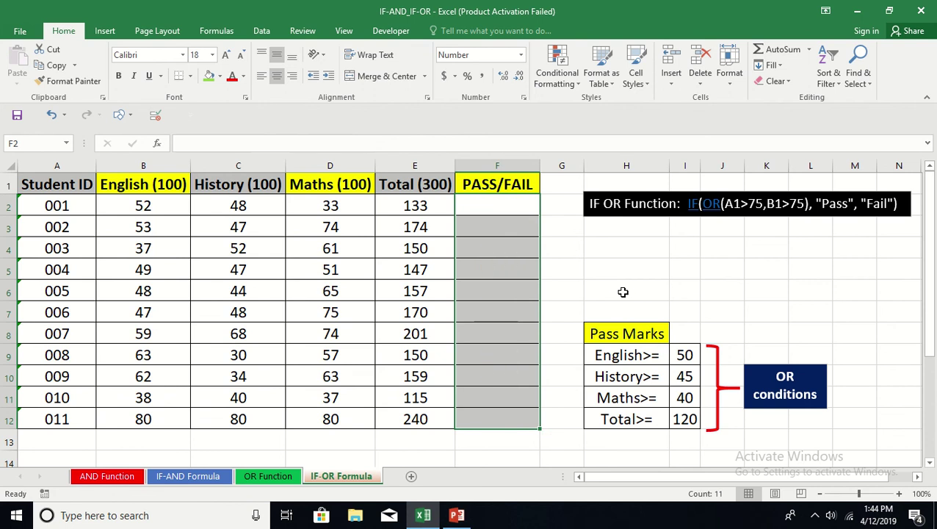
left_click(481, 205)
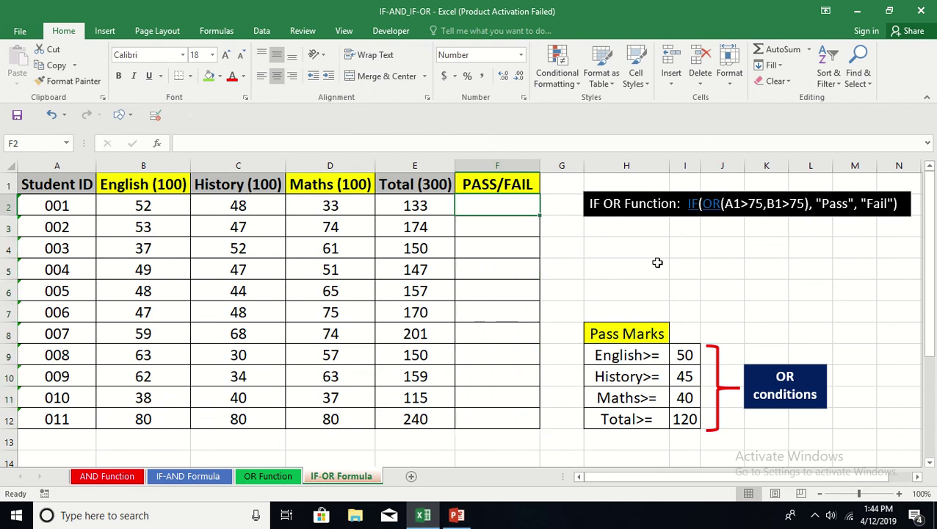
Step: Enter =IF(OR(B2>=50,C2>=45,D2>=40,E2>=120),"PASS","FAIL") in F2, returning PASS for student 001
type("=if")
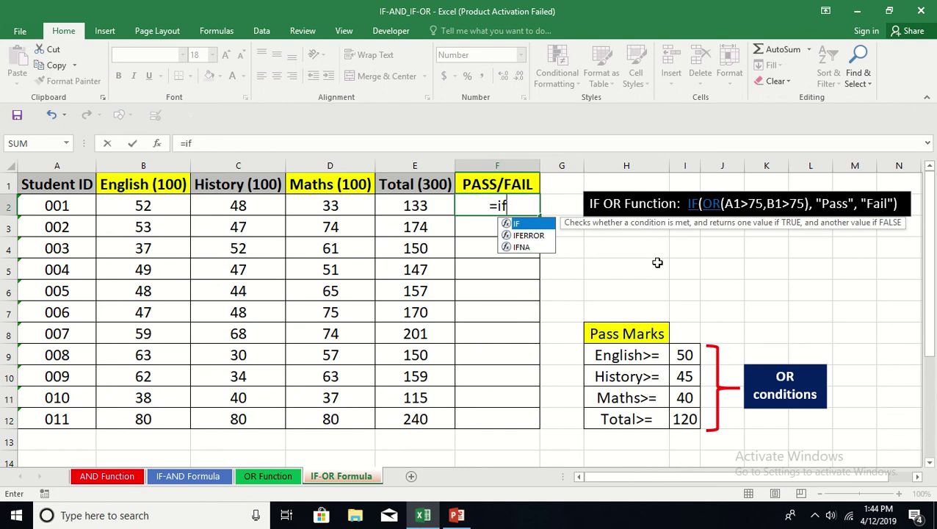
type("(")
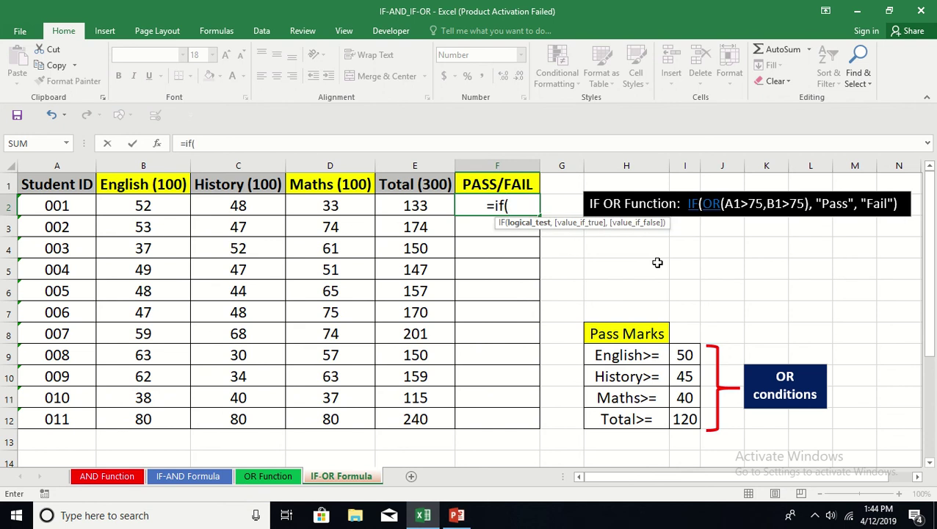
type("or(")
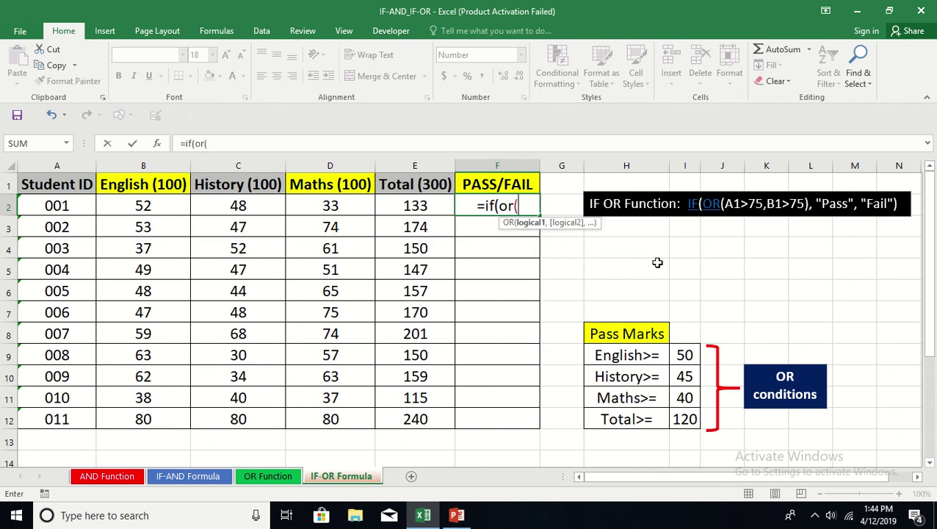
left_click(155, 201)
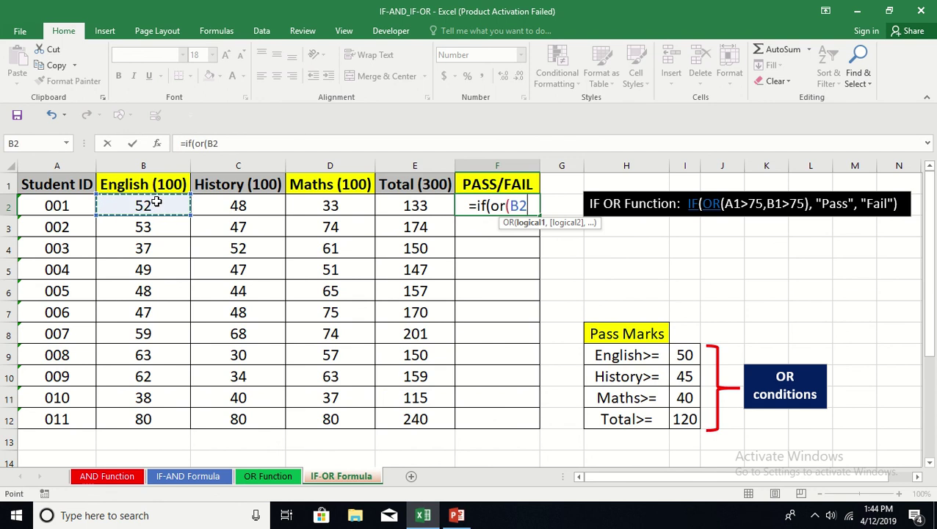
type(">")
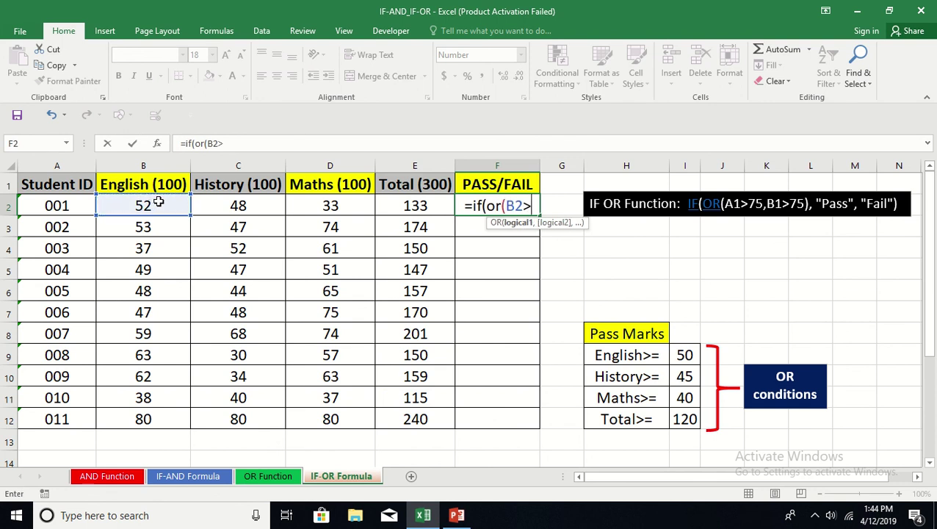
type("=")
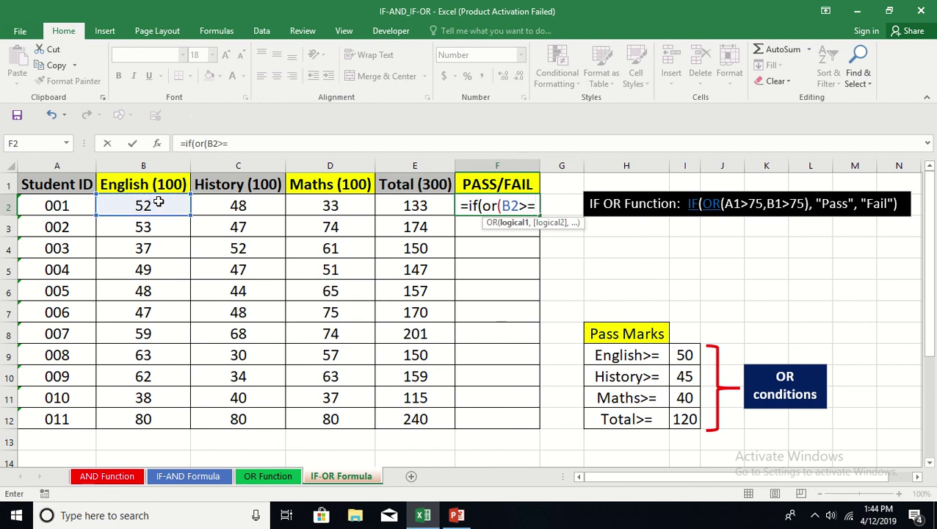
type("50,")
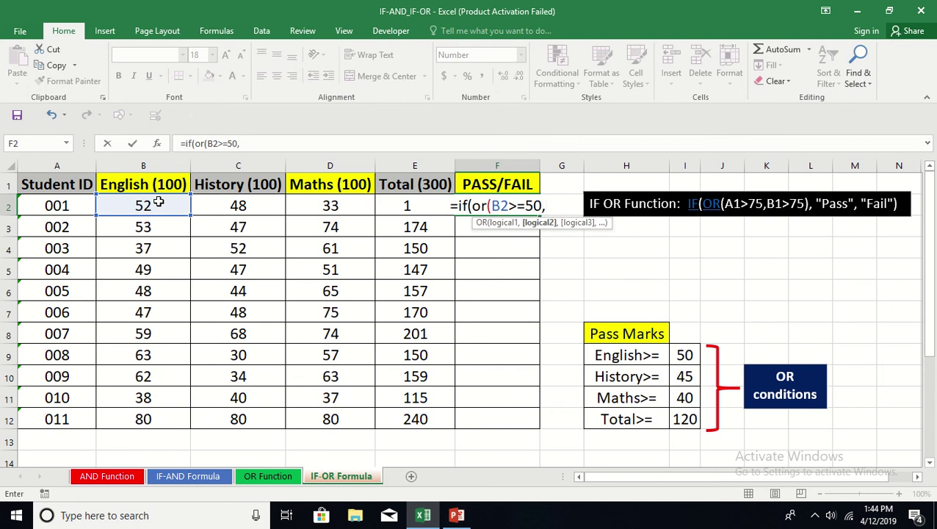
left_click(230, 205)
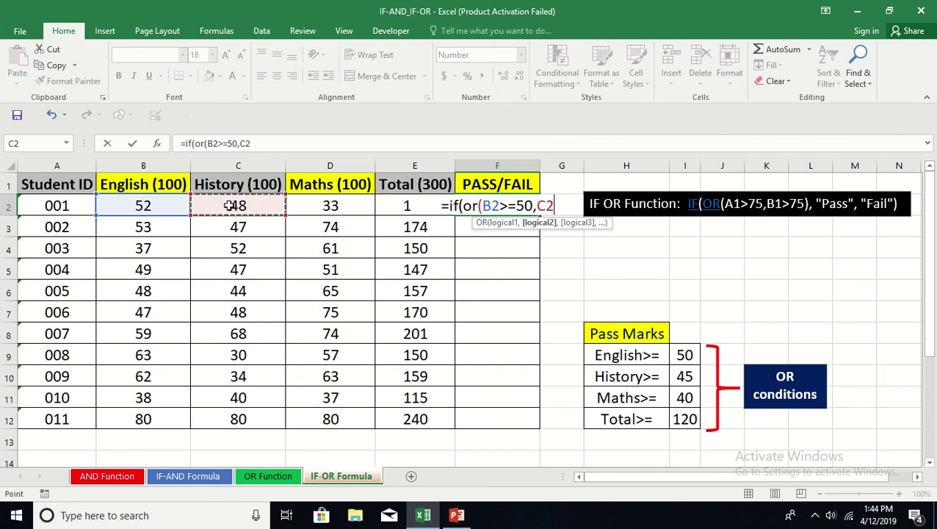
type(">=")
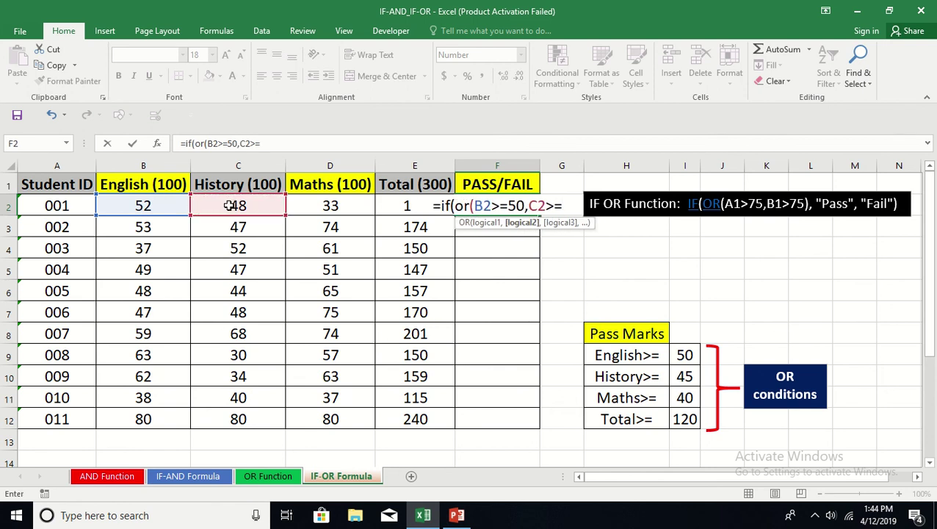
type("45")
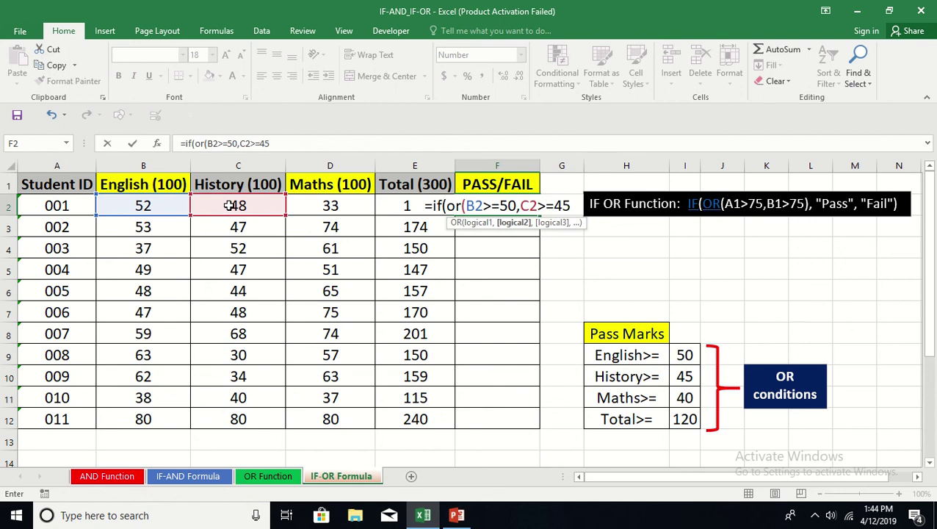
type(",")
left_click(307, 200)
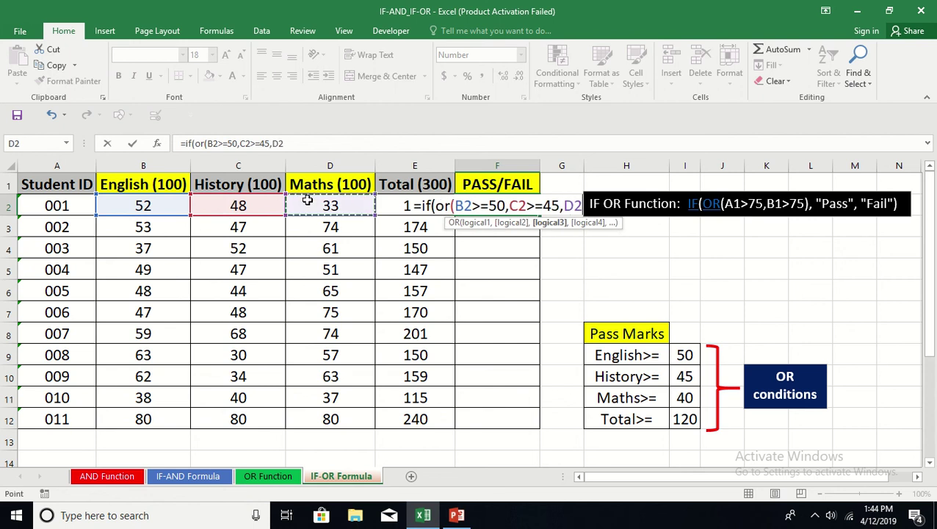
type(">=4")
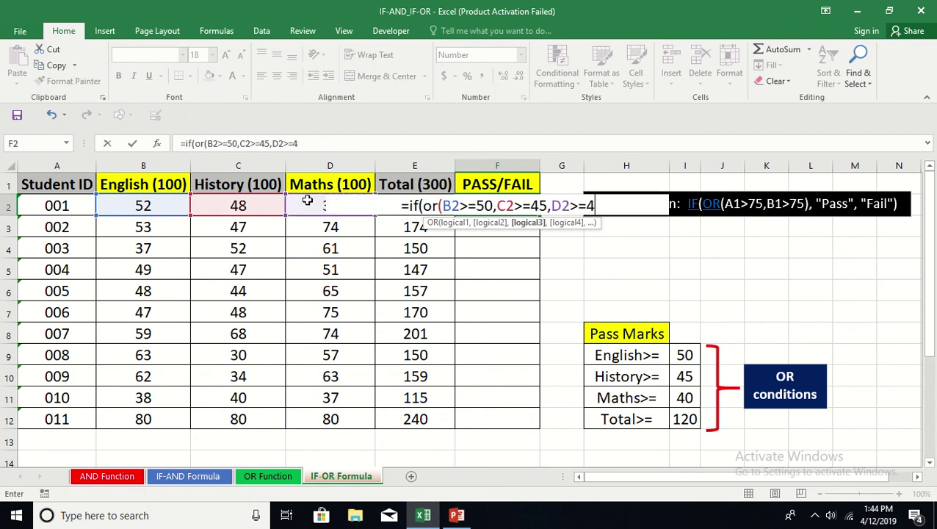
type("0,")
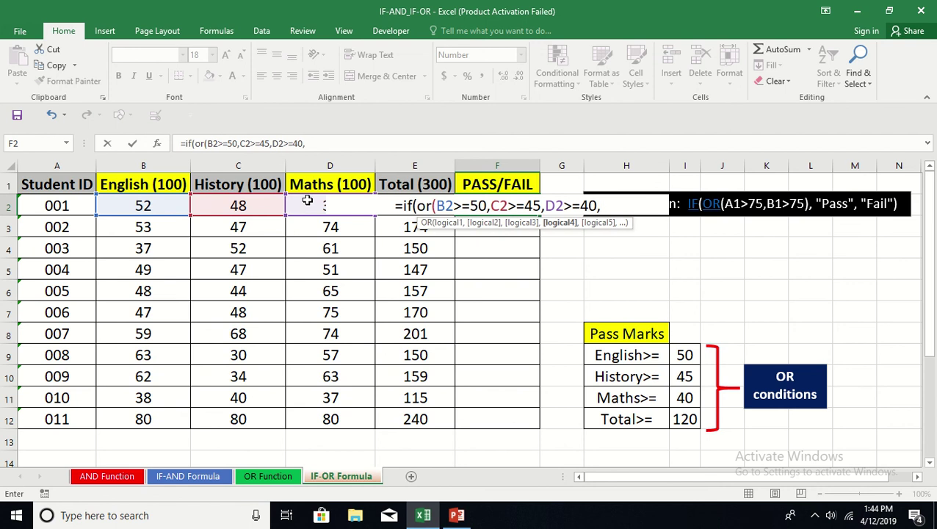
type("e")
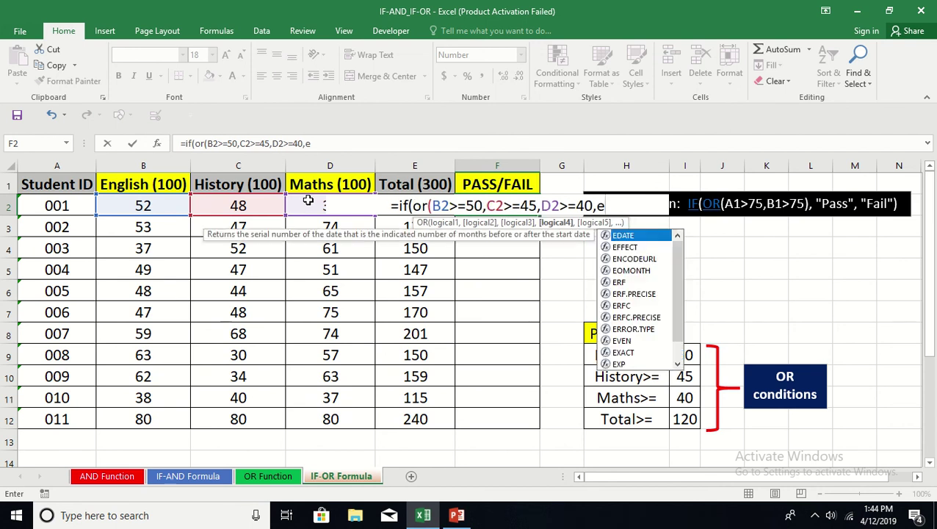
type("2")
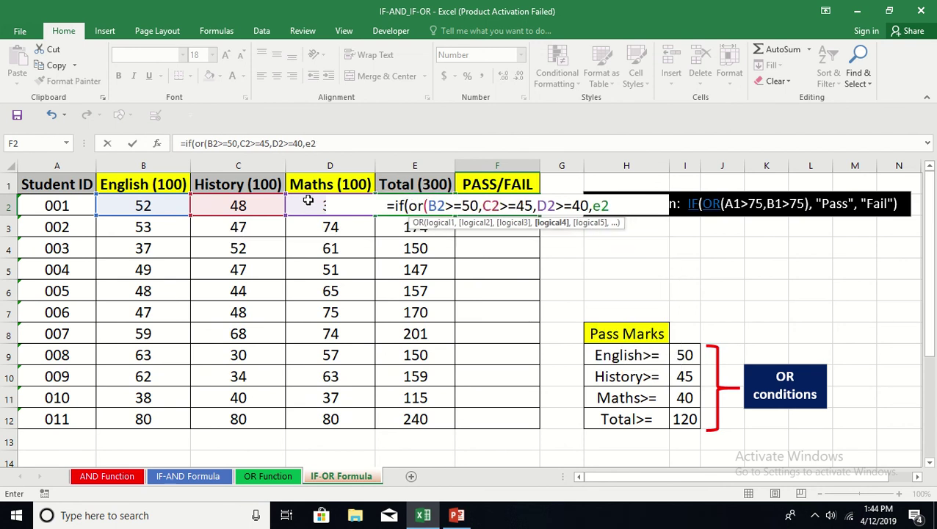
type(">=")
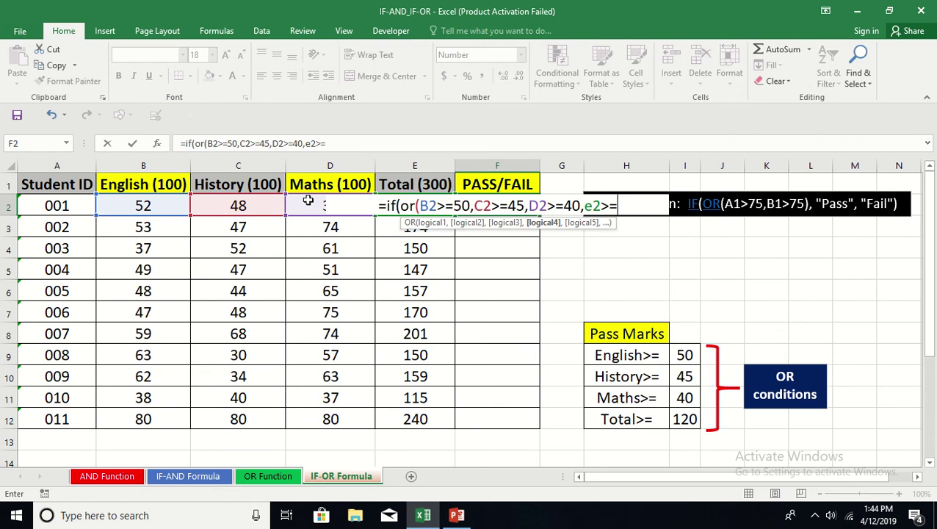
type("120")
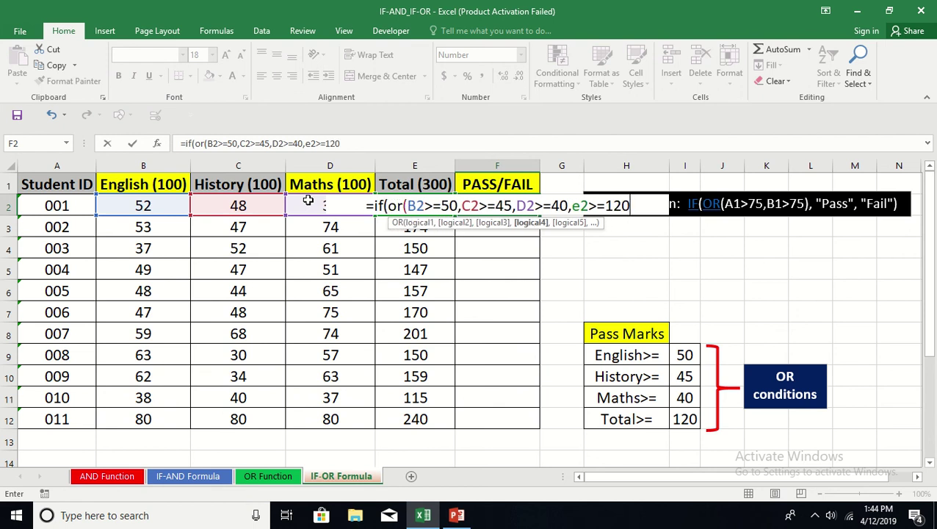
type("),")
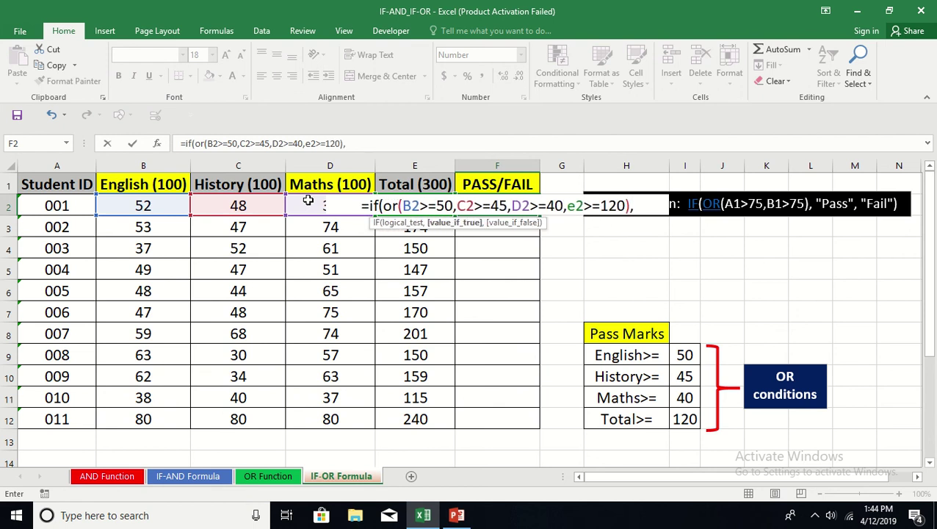
type("\"P")
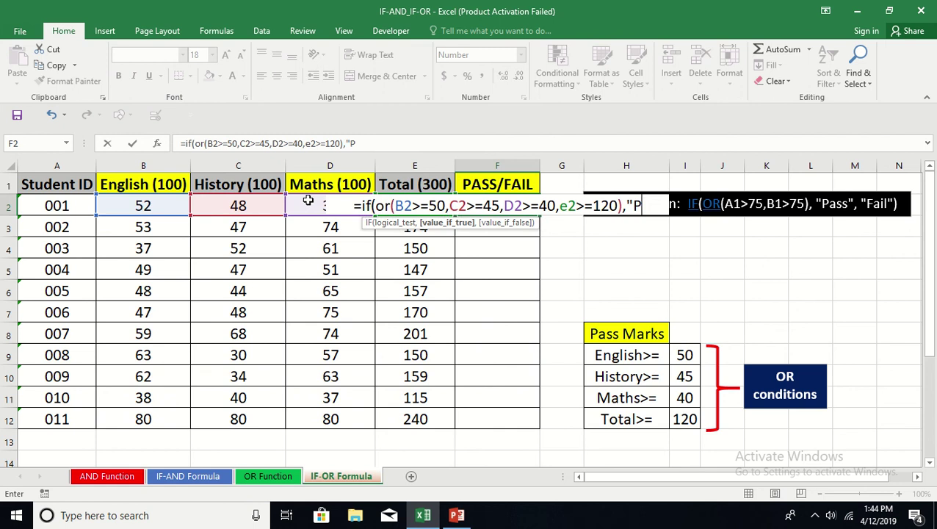
type("ASS\"")
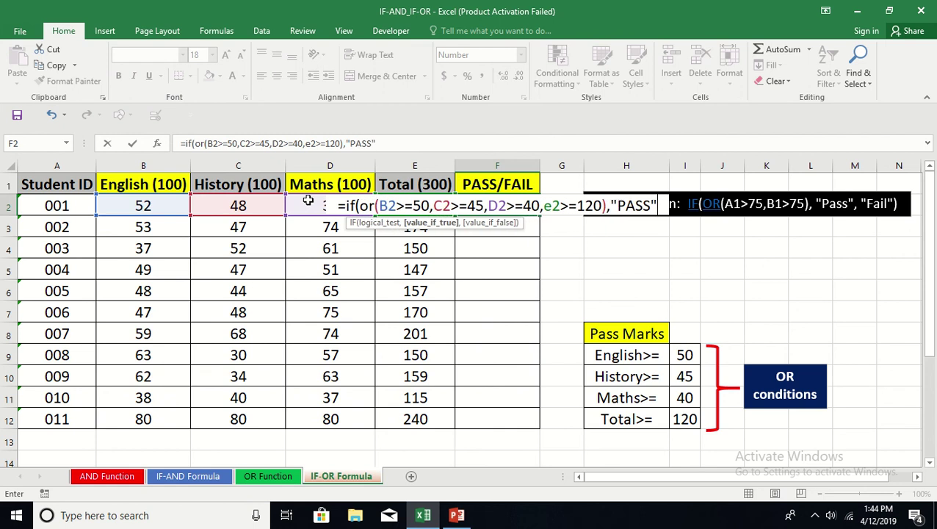
type(",\"")
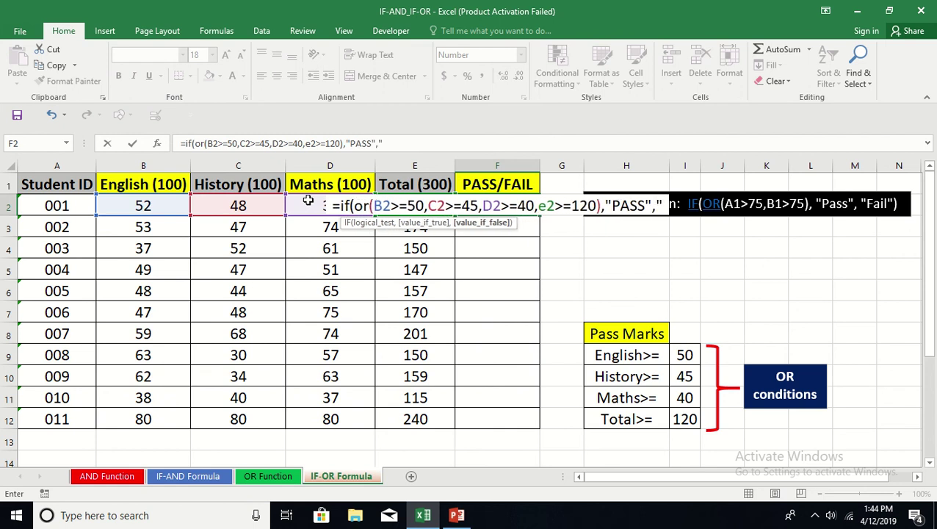
type("FAIL")
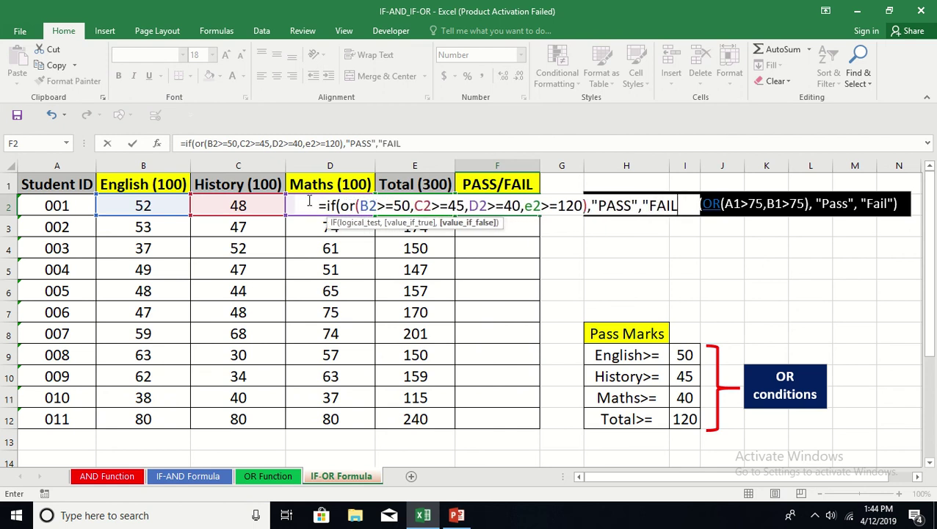
type("\")")
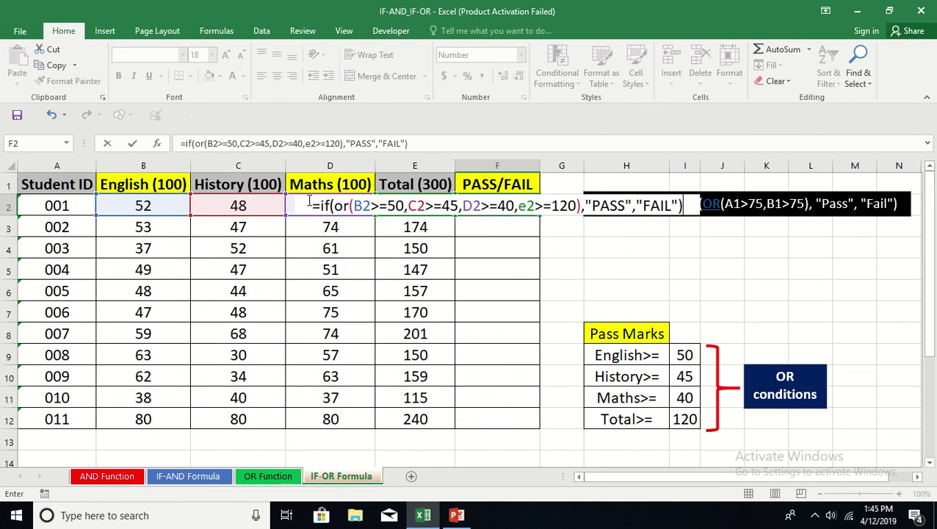
key("Return")
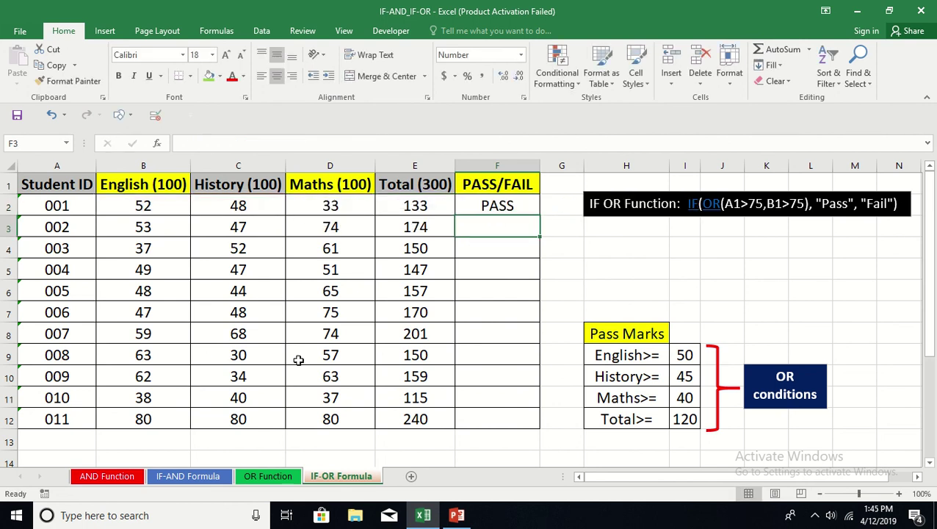
Step: Copy F2's IF-OR formula down to F12, giving FAIL only for student 010
left_click(504, 203)
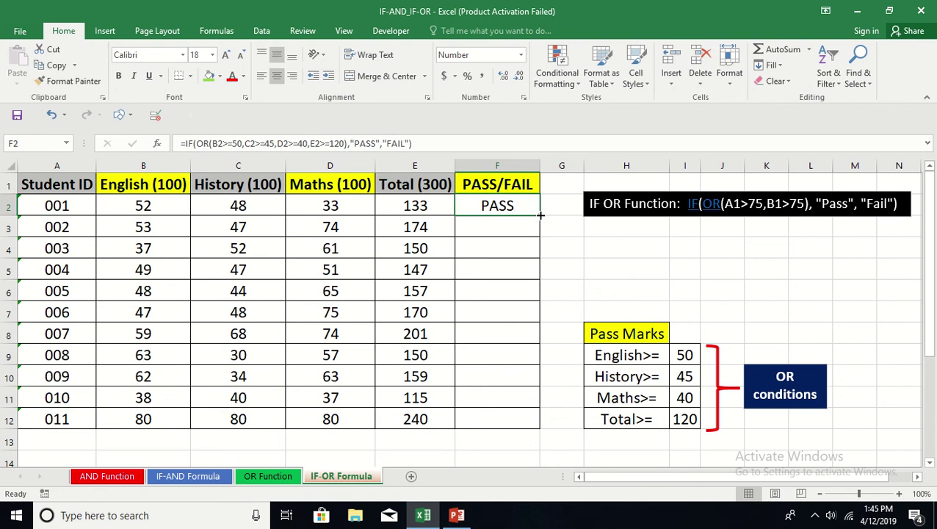
double_click(540, 216)
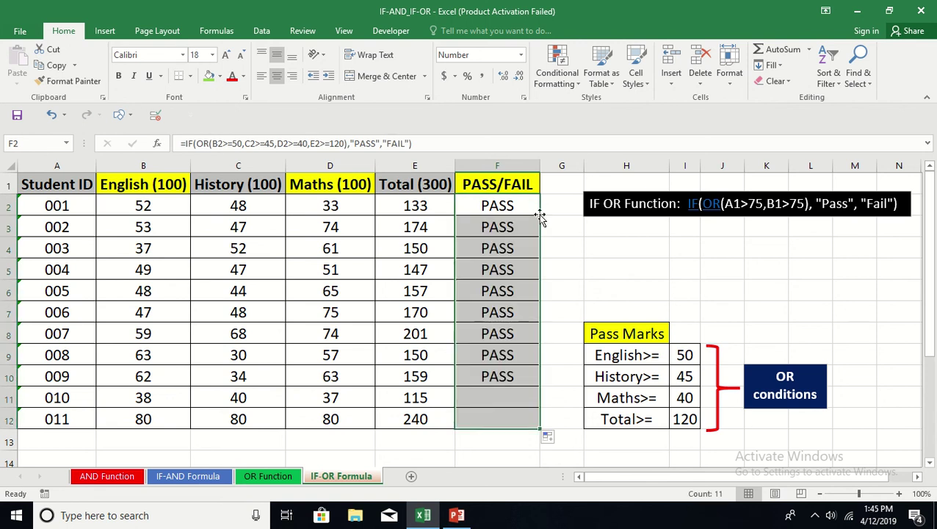
left_click(587, 262)
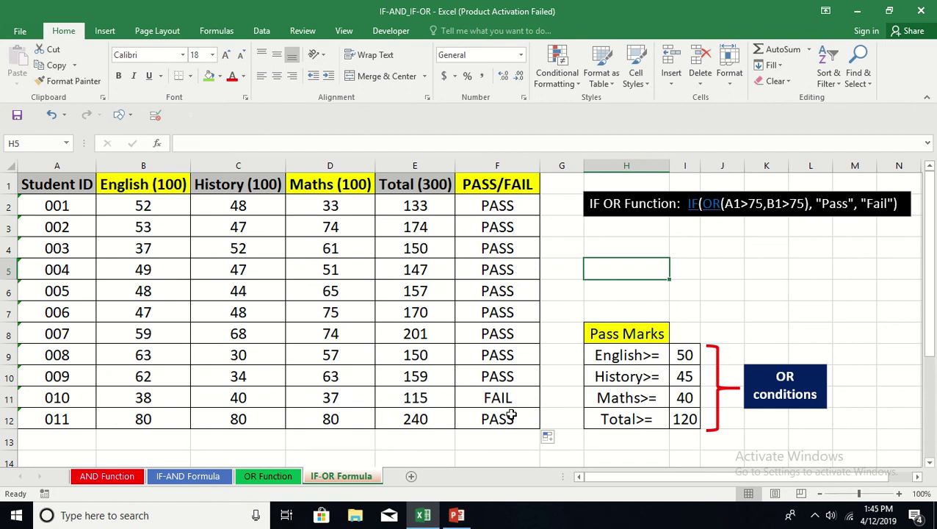
Step: Fill student 010's failing row, A11:F11, with green on the IF-OR Formula sheet
left_click(43, 397)
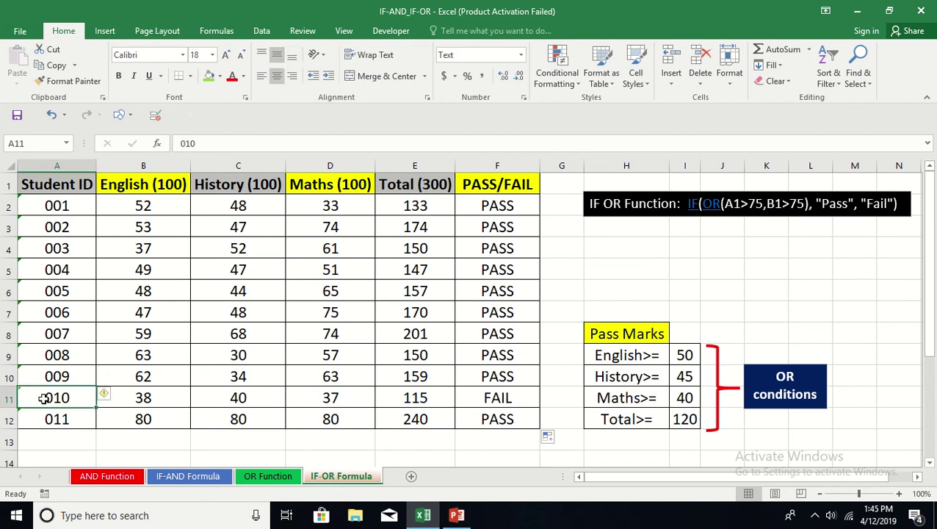
key("ctrl+shift+Right")
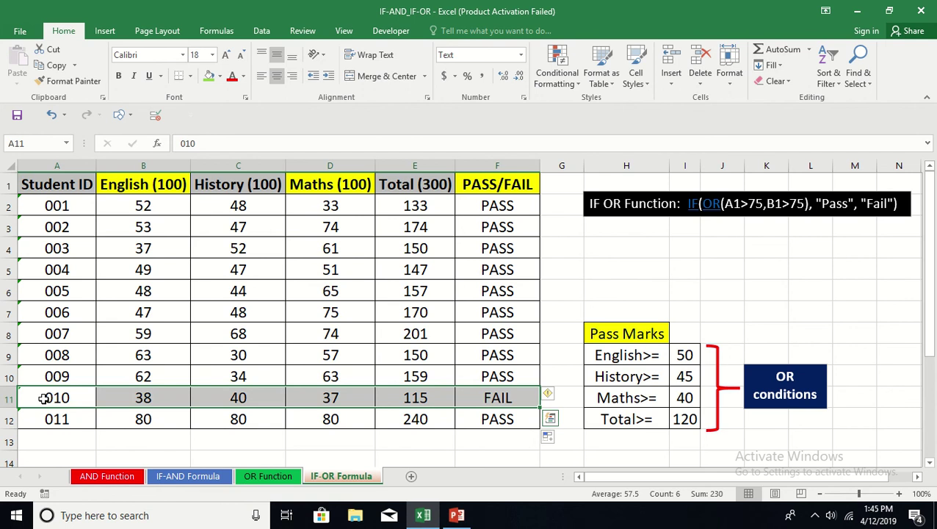
left_click(209, 76)
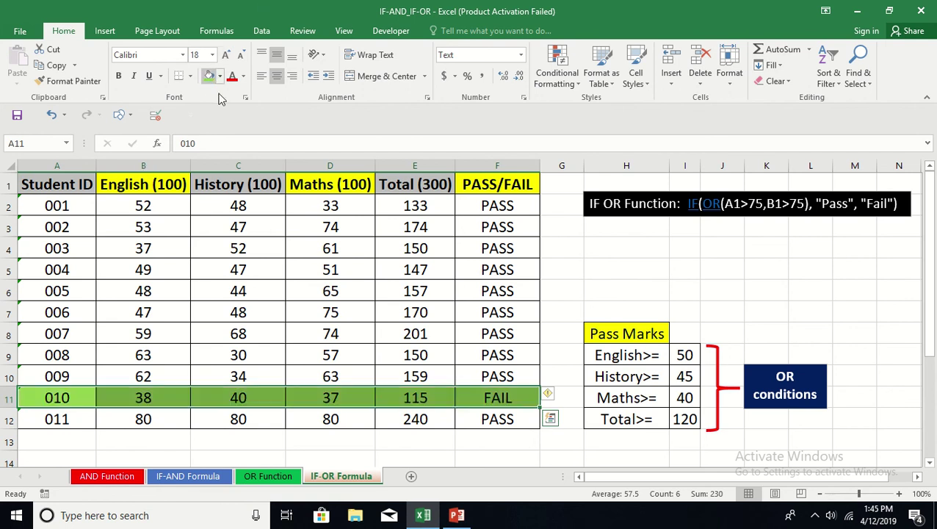
left_click(632, 266)
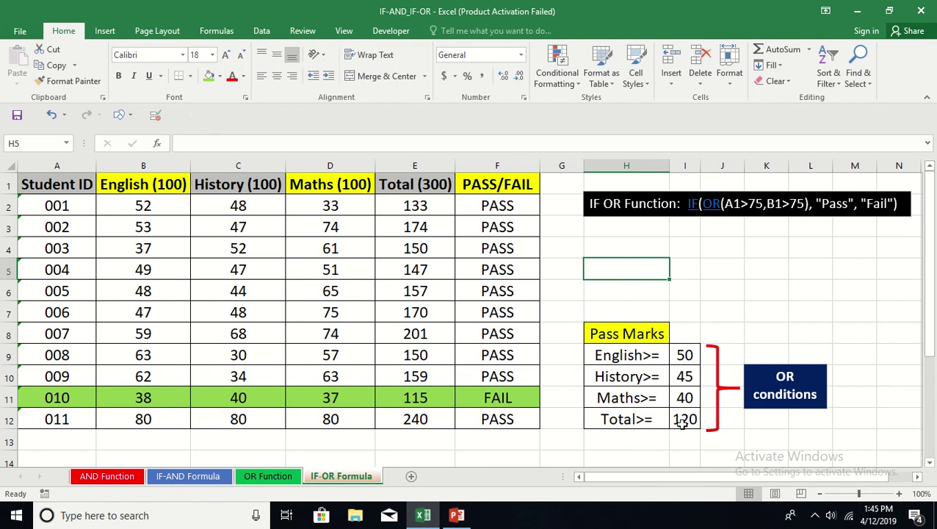
left_click(174, 398)
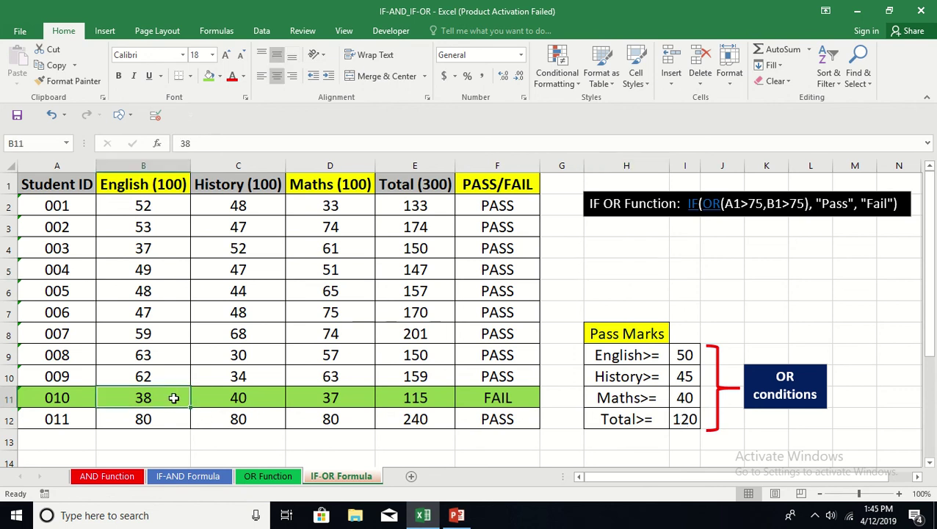
left_click(252, 397)
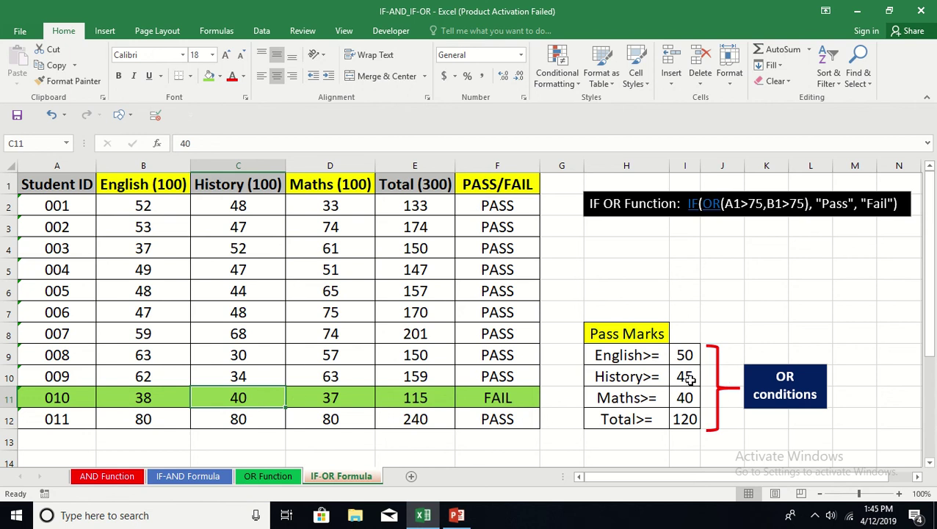
left_click(349, 396)
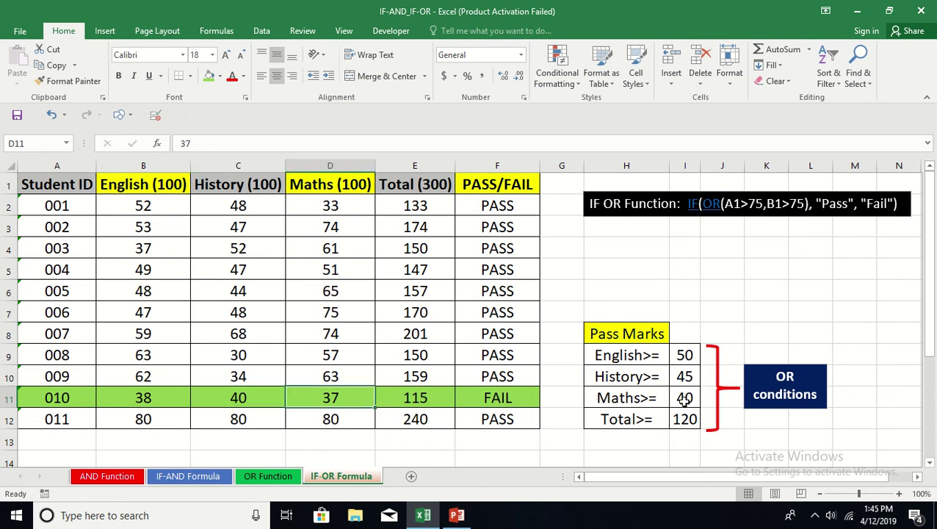
left_click(428, 395)
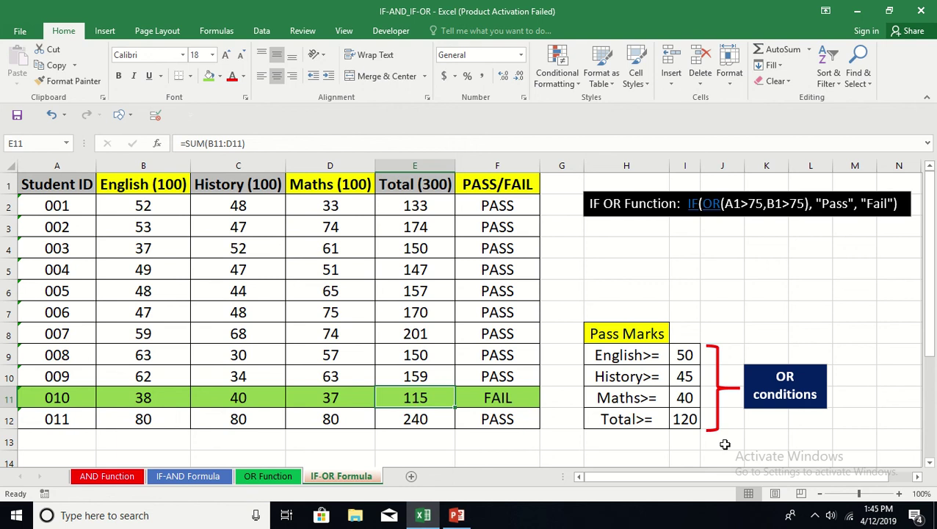
left_click(733, 251)
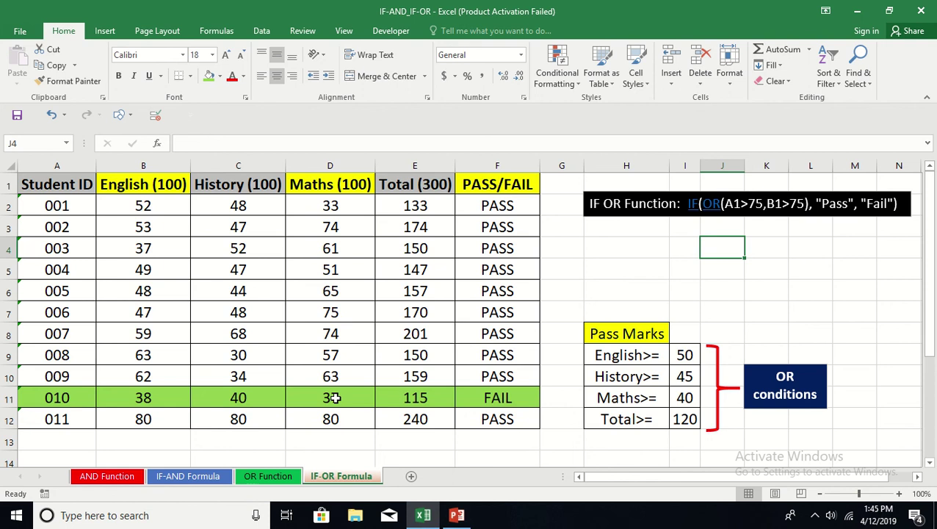
left_click(609, 265)
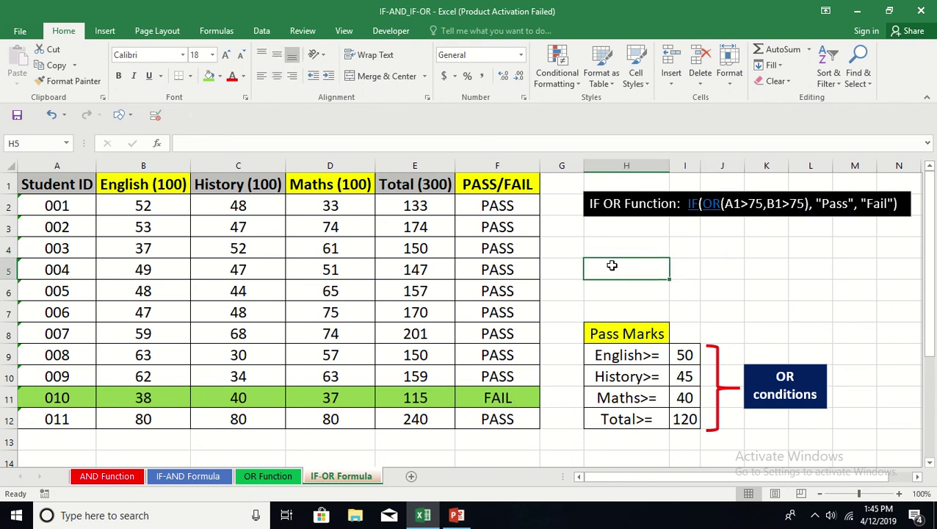
Step: Review the AND Function, IF-AND Formula, OR Function and IF-OR Formula sheets in turn
left_click(107, 477)
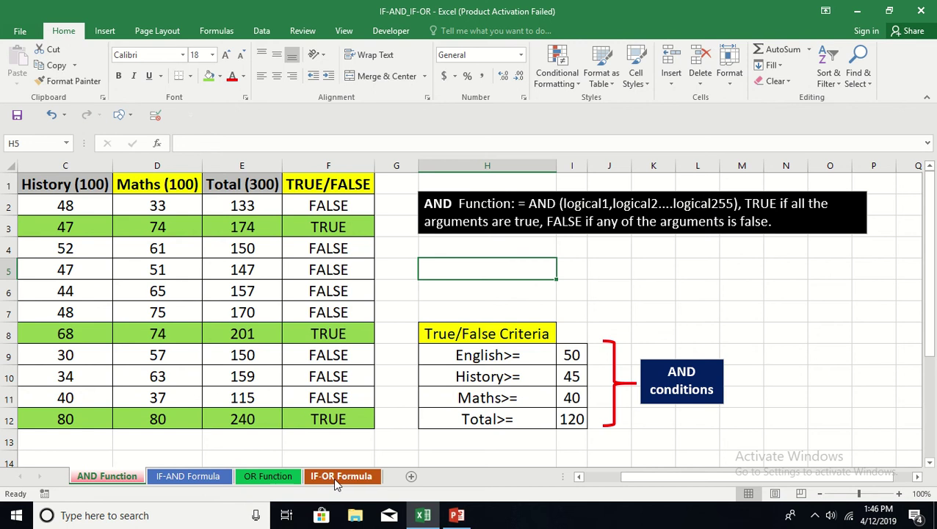
left_click(192, 477)
left_click(270, 478)
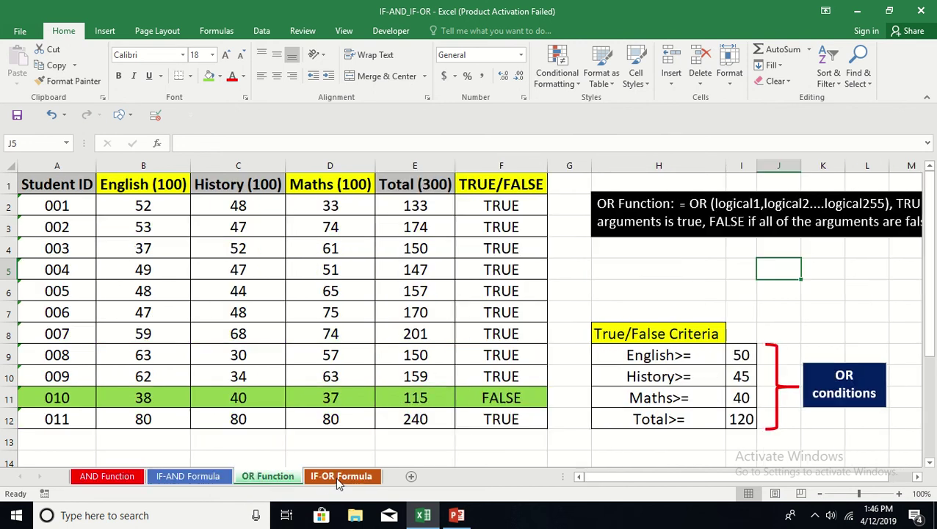
left_click(339, 478)
Step: Return to the AND Function sheet showing TRUE for students 002, 007 and 011 in green rows
left_click(117, 477)
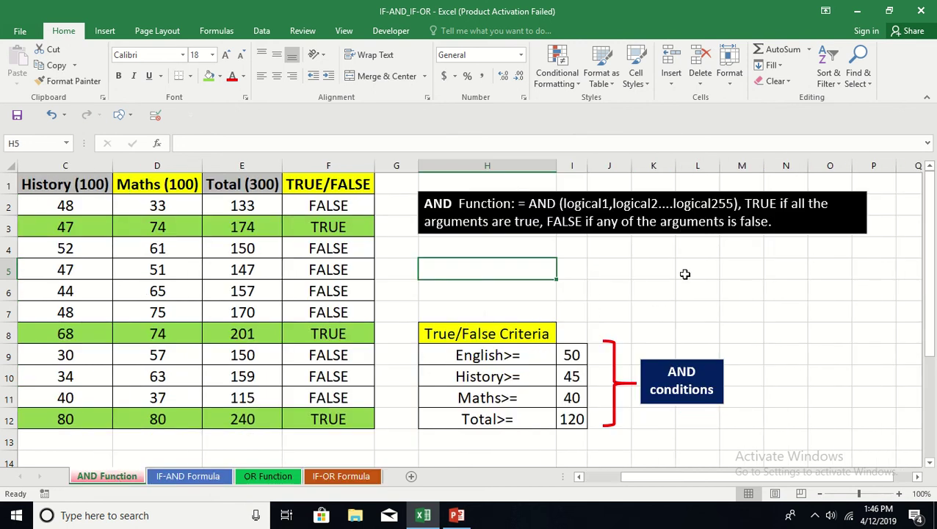
left_click(685, 274)
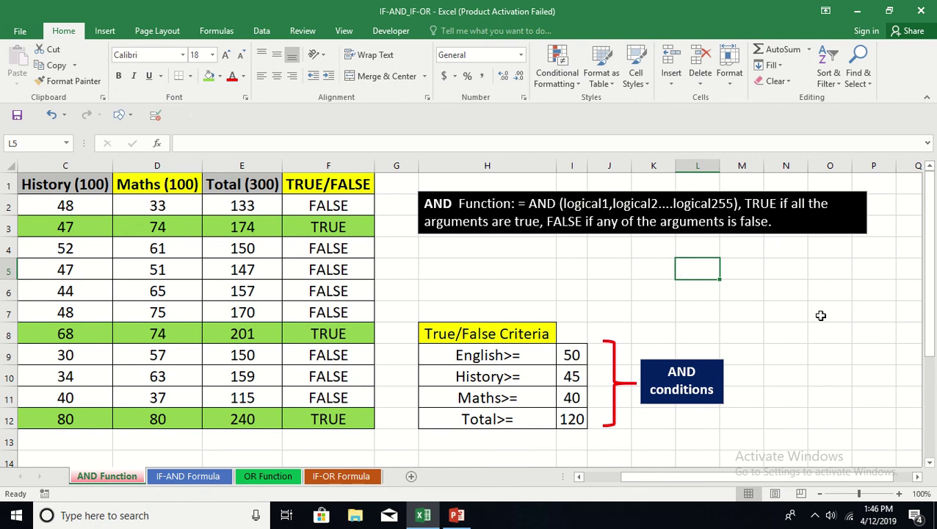
left_click_drag(646, 477, 595, 477)
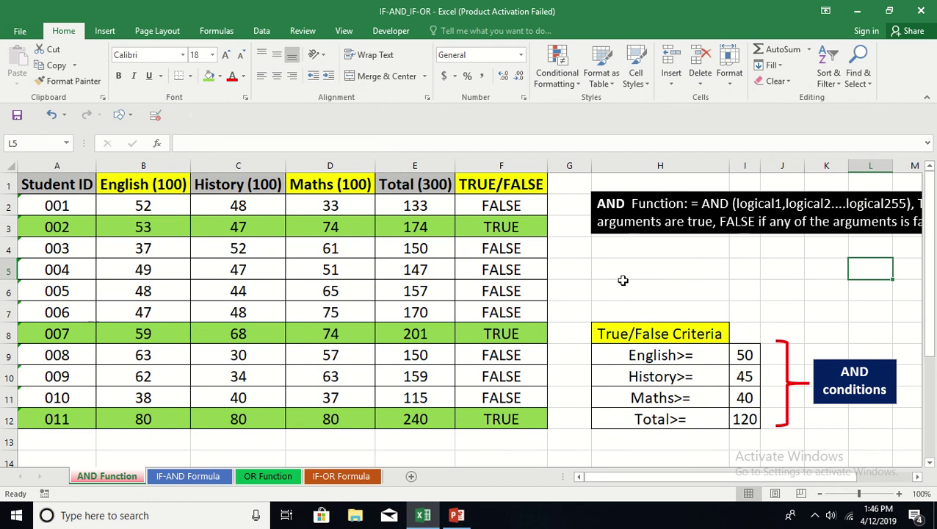
left_click(626, 263)
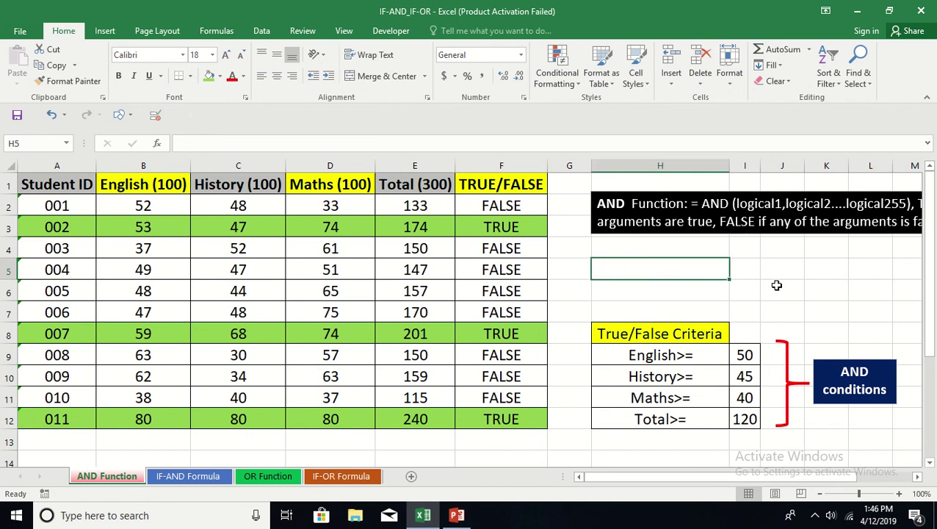